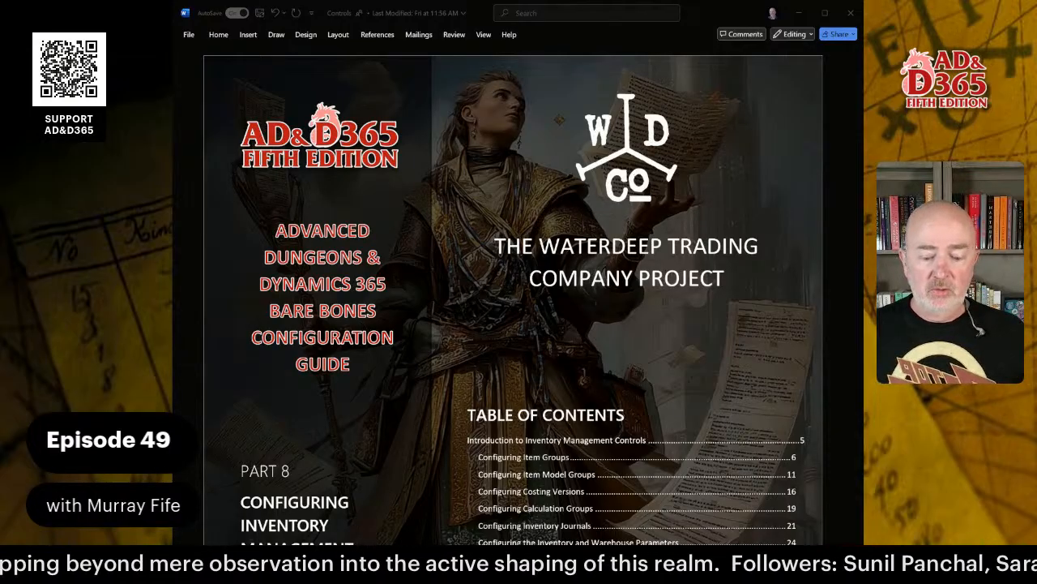
Step: Follow the guide's table of contents to Configuring Item Groups and read the introduction, objective and default item group sections
scroll(513, 292, down, 3)
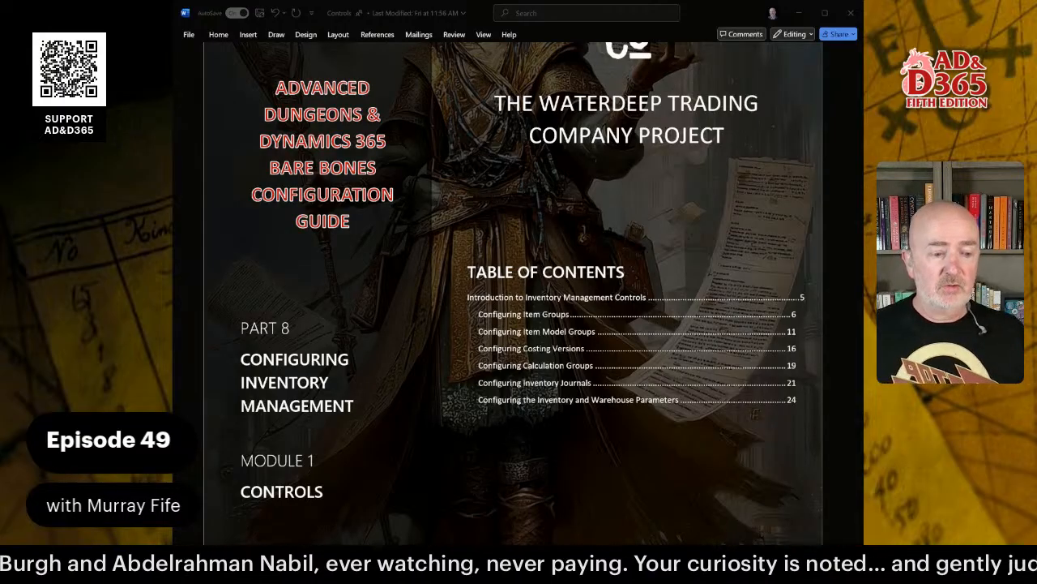
click(539, 316)
click(539, 316)
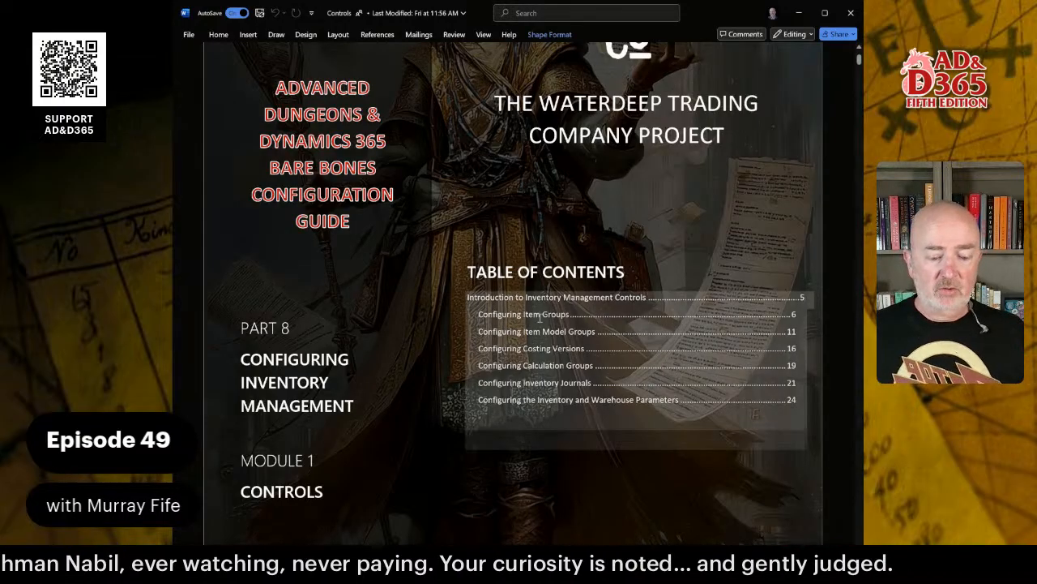
ctrl+click(689, 317)
scroll(447, 251, up, 5)
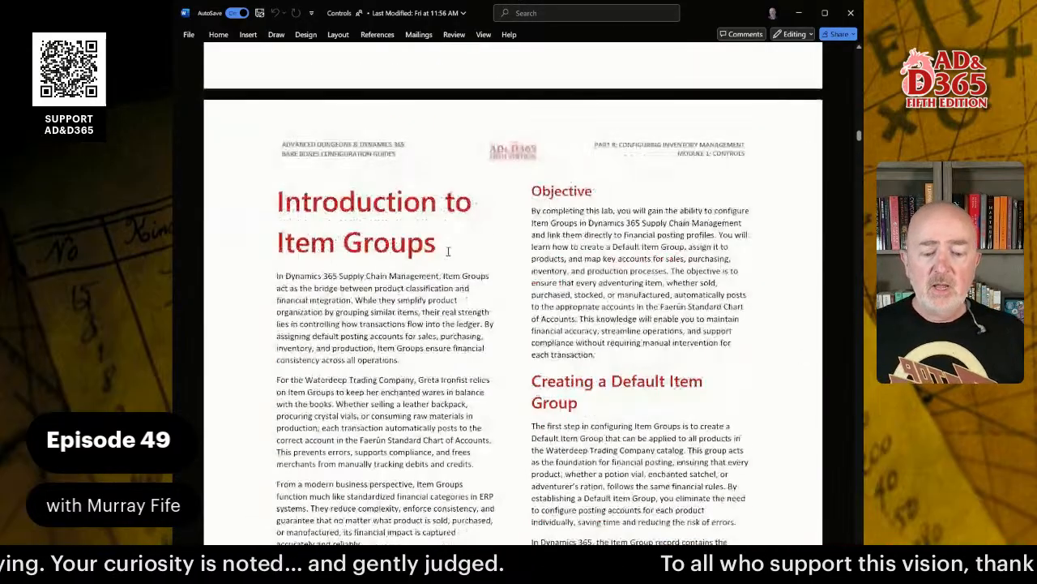
scroll(448, 252, down, 3)
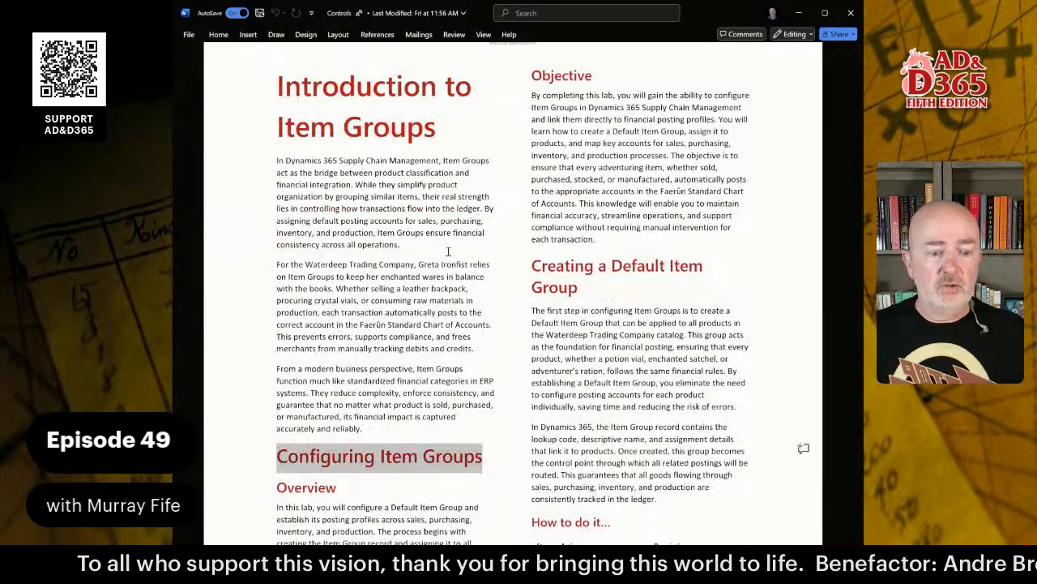
scroll(391, 238, down, 1)
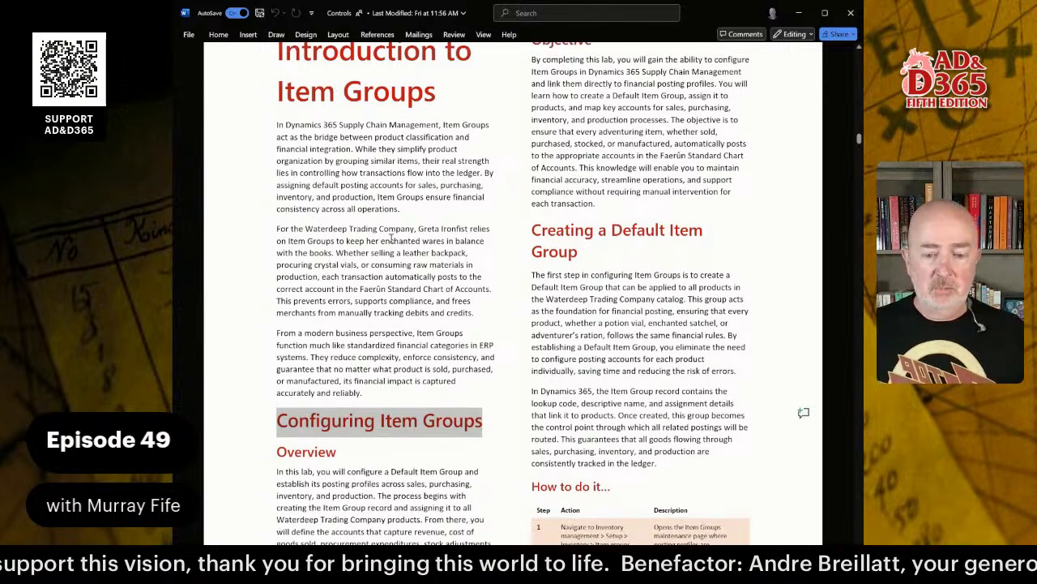
scroll(391, 238, up, 1)
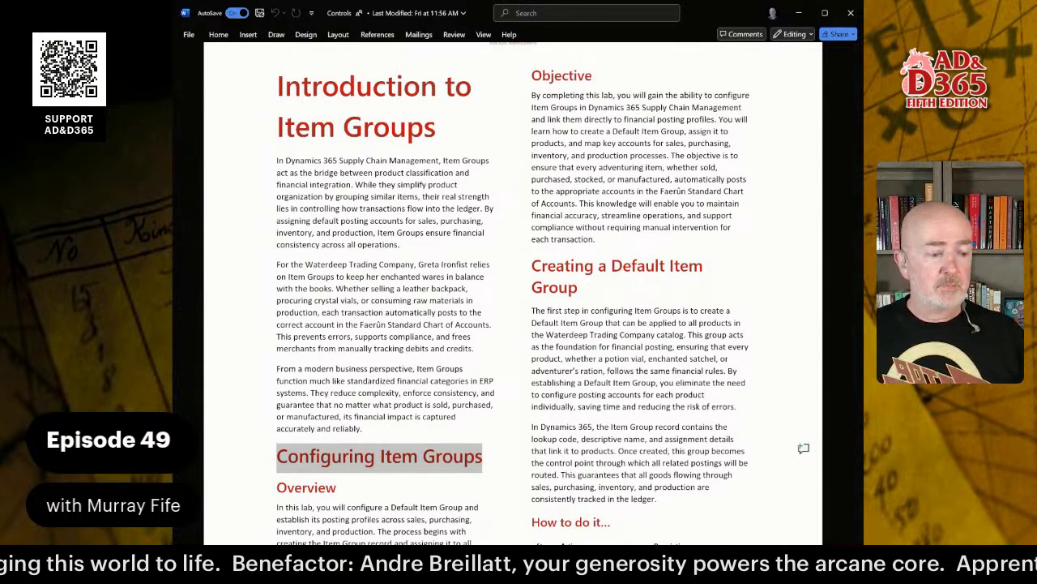
Step: Switch to the Dynamics 365 public preview environment and look through its existing item groups
key(alt+Tab)
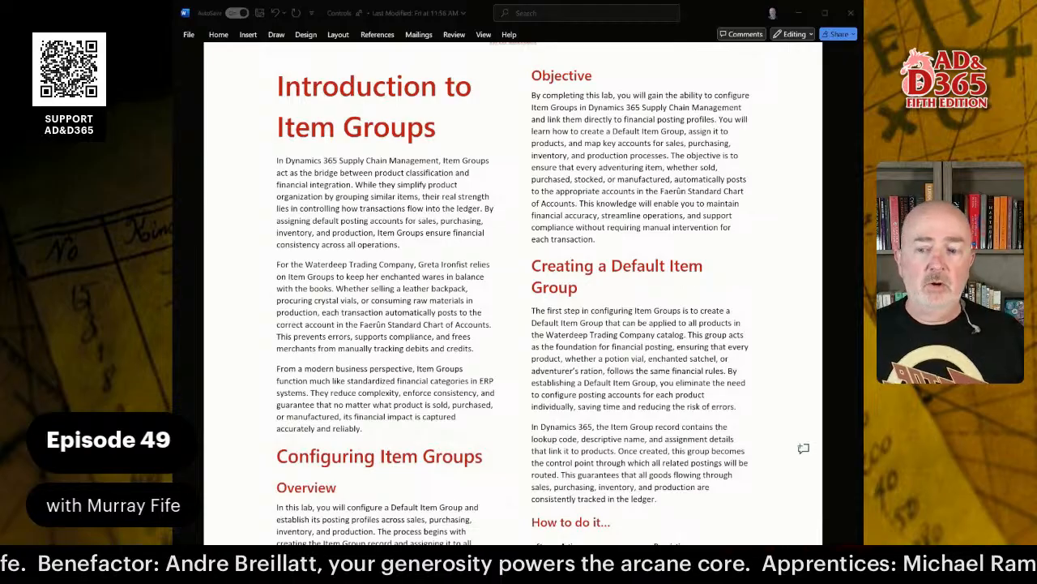
key(alt+Tab)
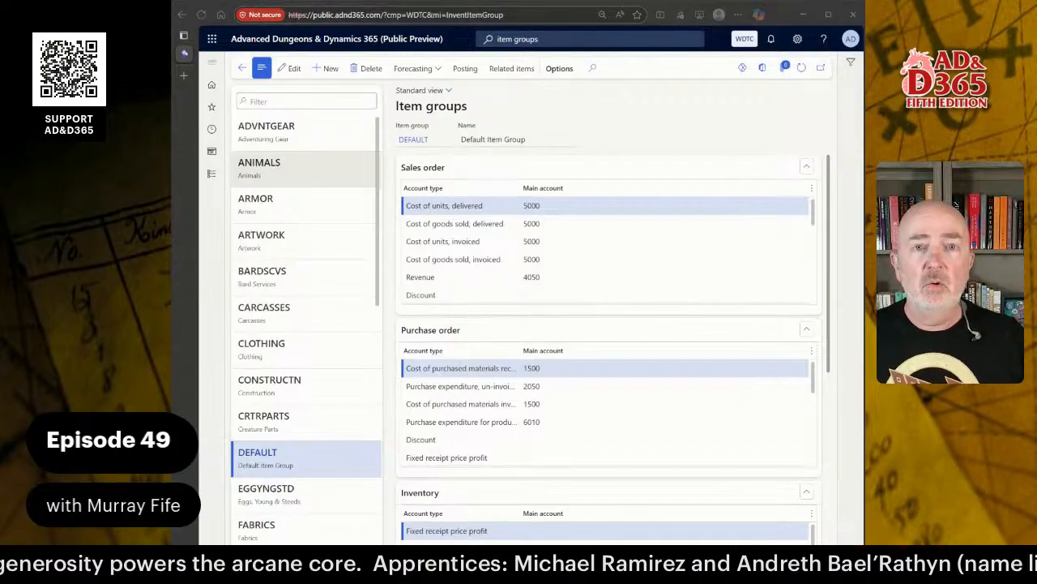
scroll(304, 186, down, 8)
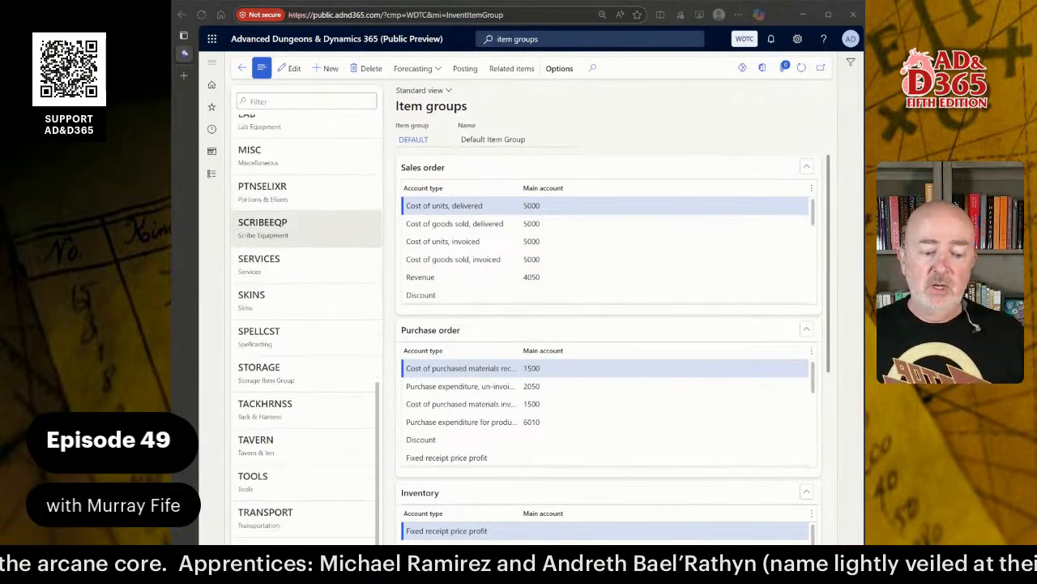
scroll(304, 279, up, 8)
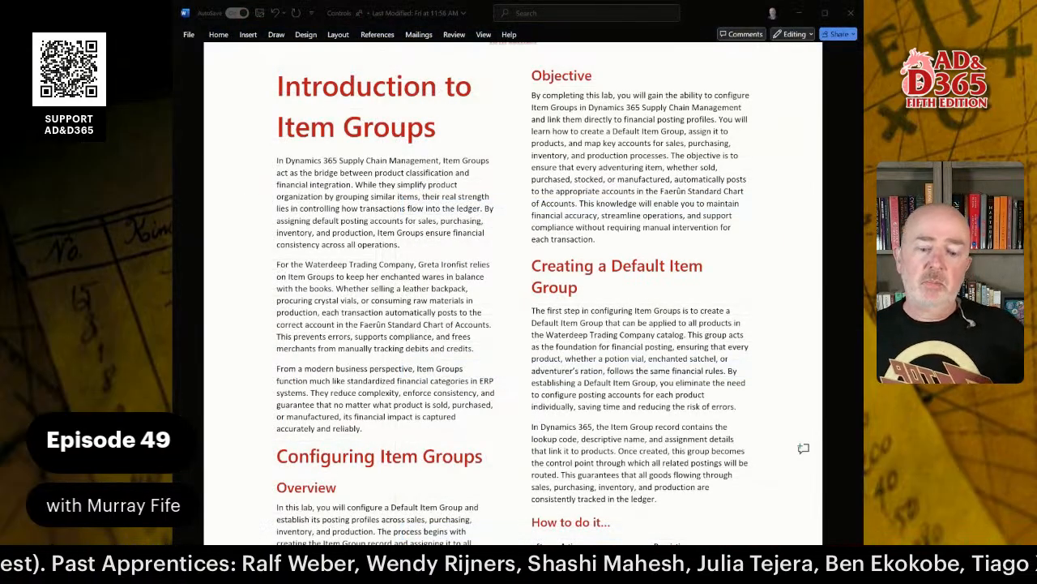
Step: Return to the Word guide and read the How to do it steps for creating a default item group
click(365, 156)
scroll(479, 271, down, 3)
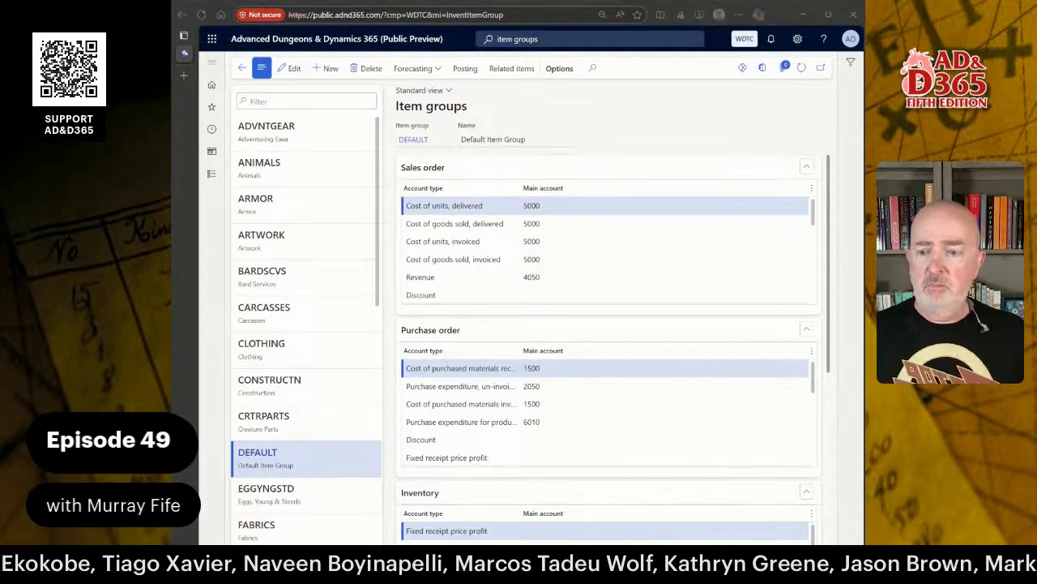
key(alt+Tab)
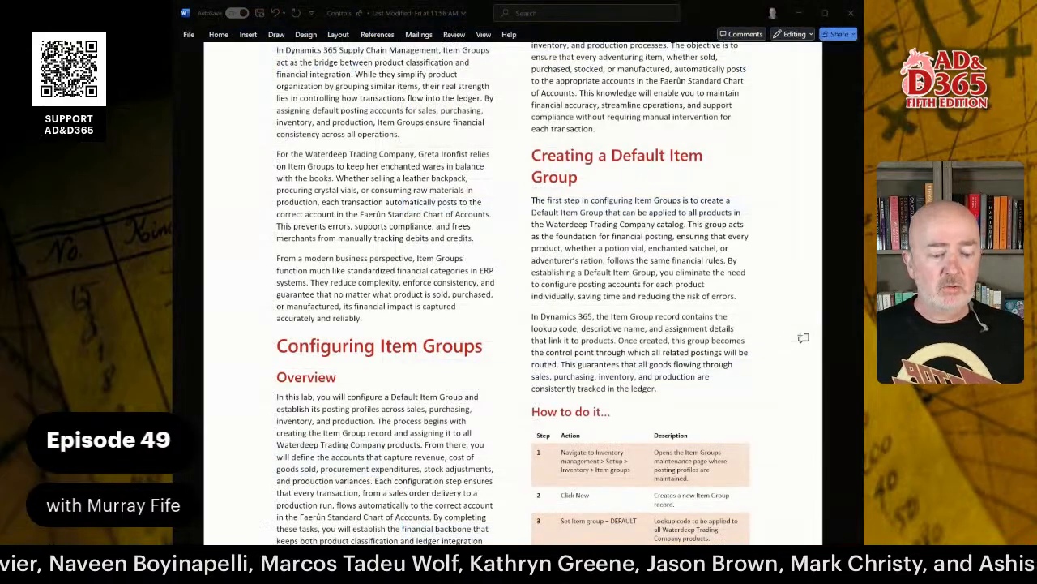
scroll(505, 292, down, 9)
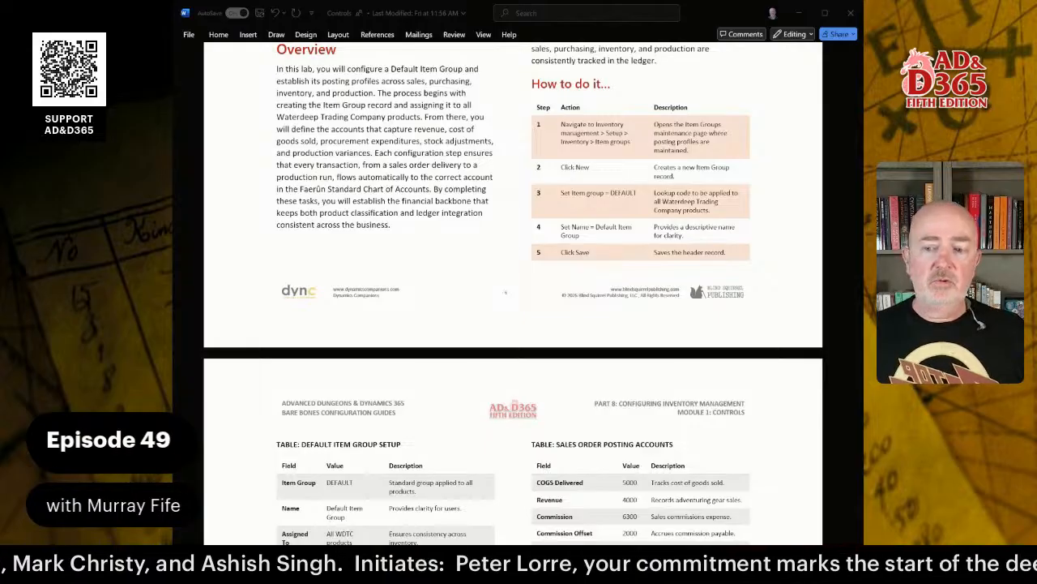
Step: Switch to the Dynamics 365 Lab environment, open the Released products list from the home page and select the Backpack product
key(alt+Tab)
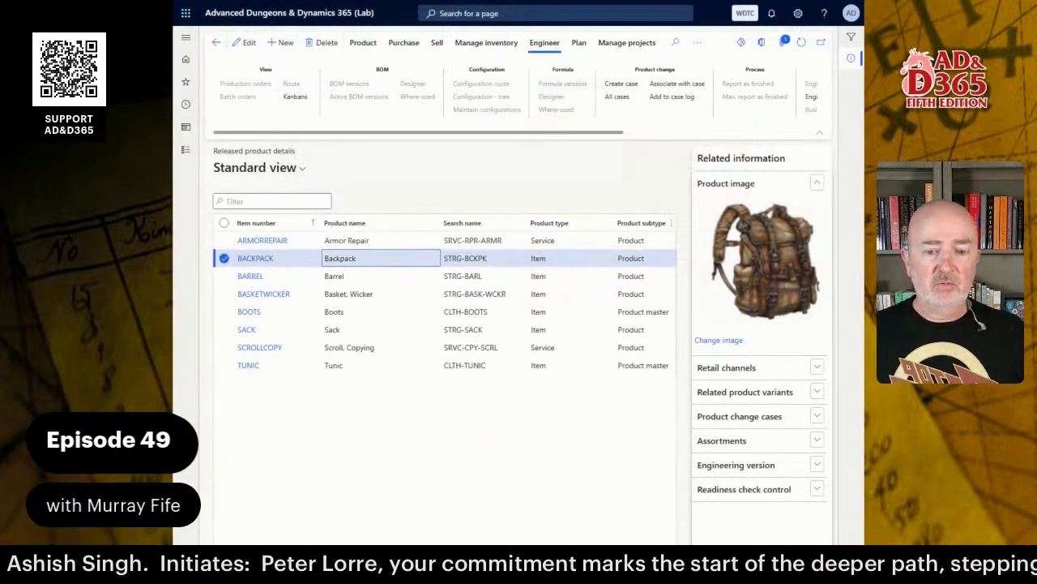
click(292, 15)
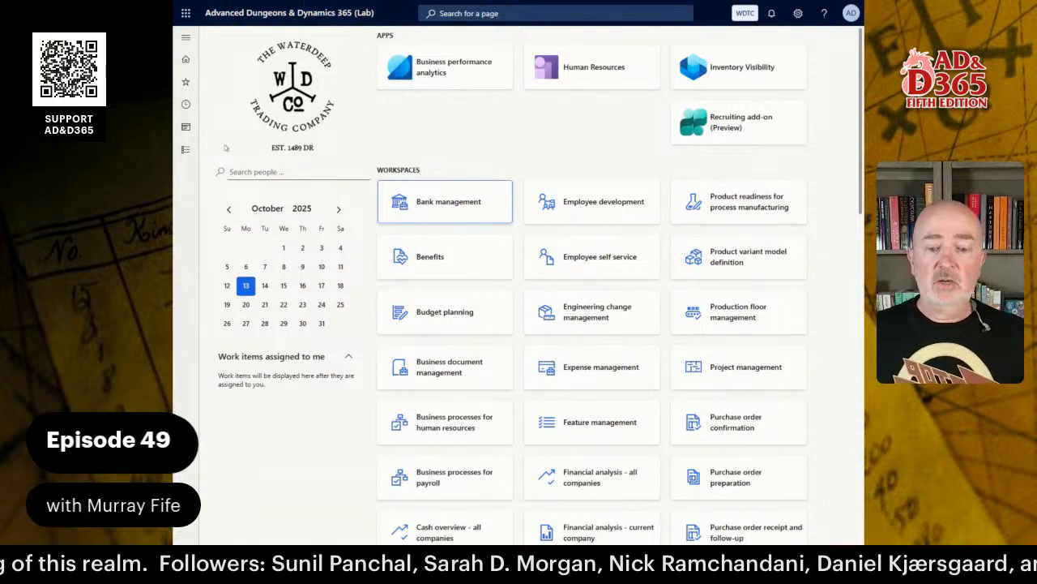
click(189, 152)
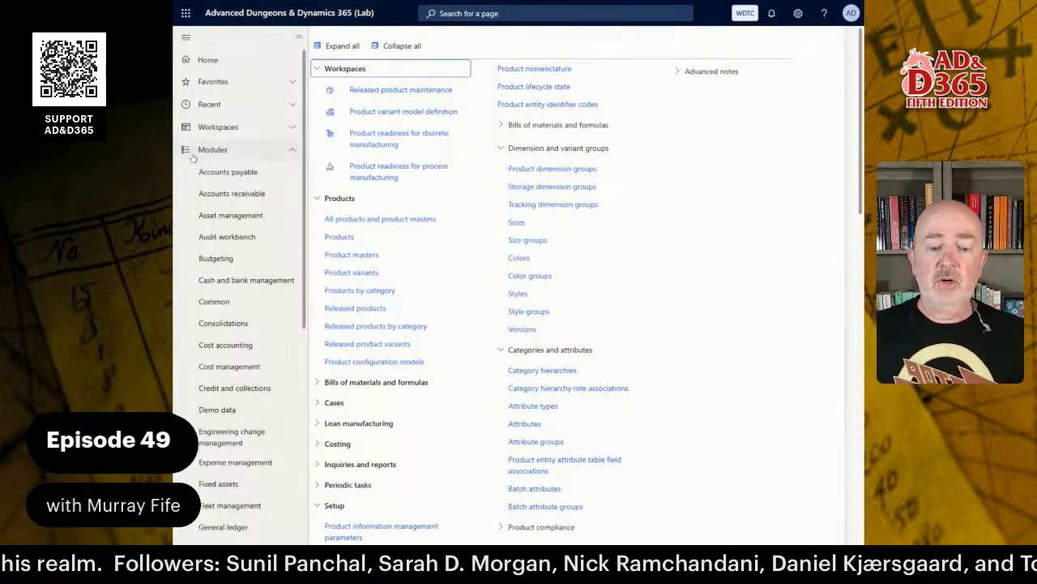
click(362, 312)
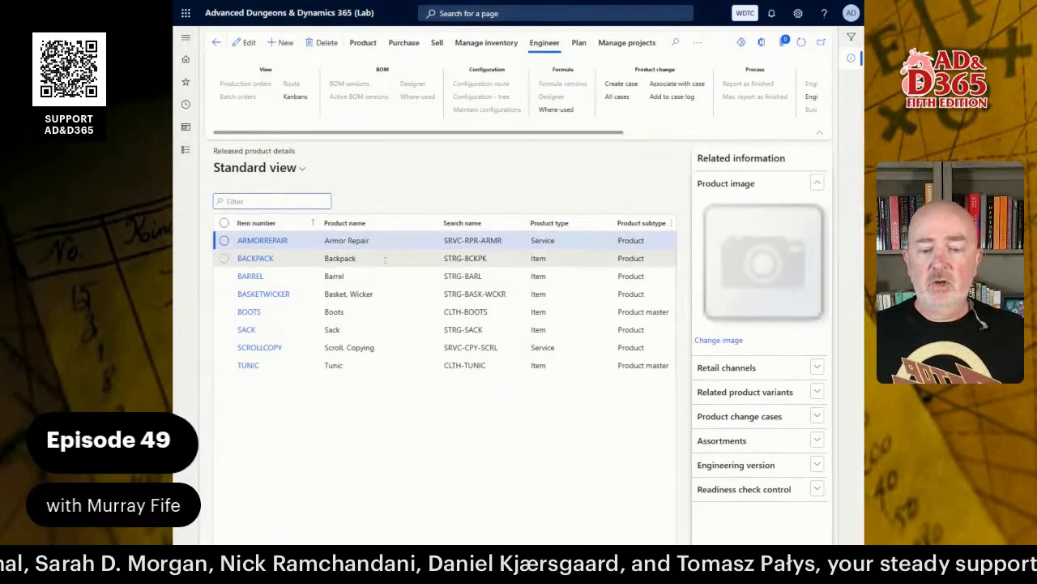
click(386, 259)
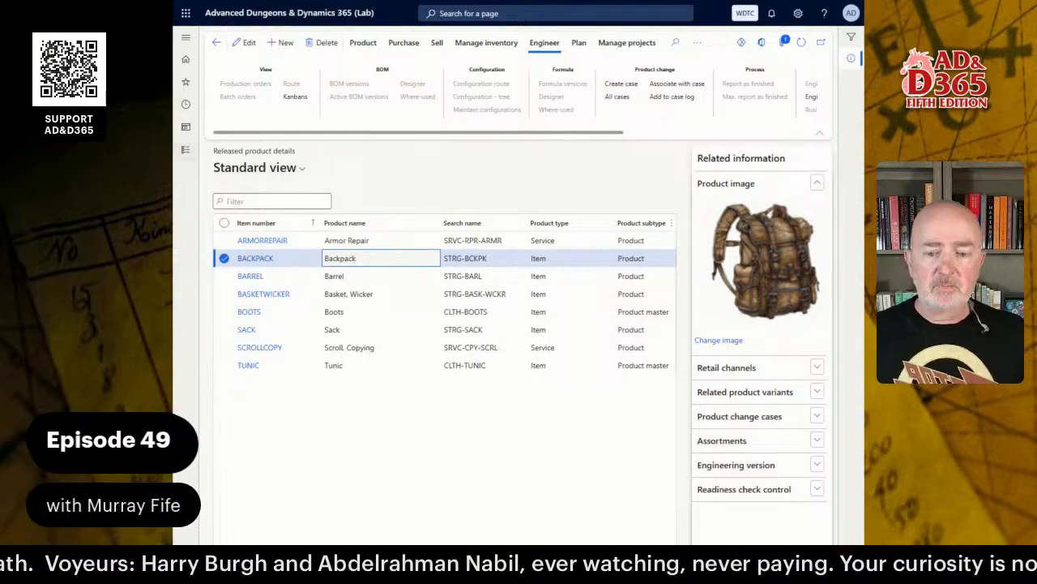
Step: Search the Lab environment's pages for "item groups" and enlarge the browser view to examine the matching pages
click(470, 13)
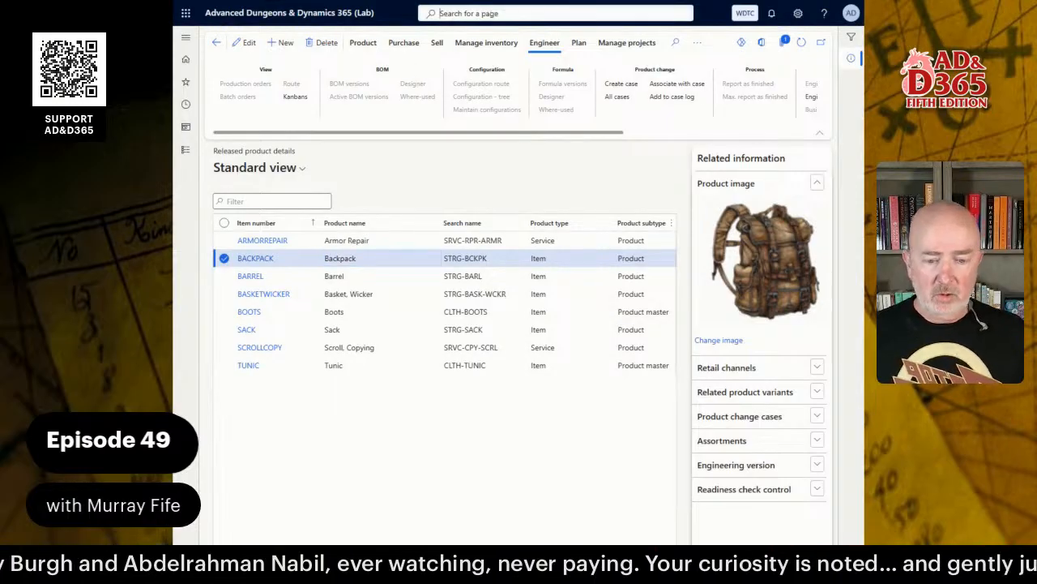
text(item group)
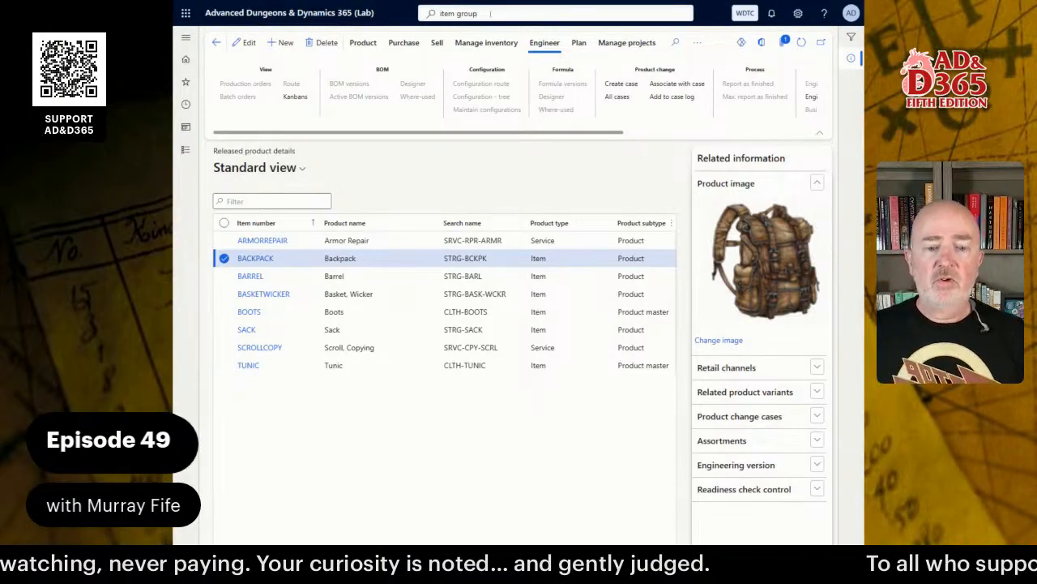
text(s)
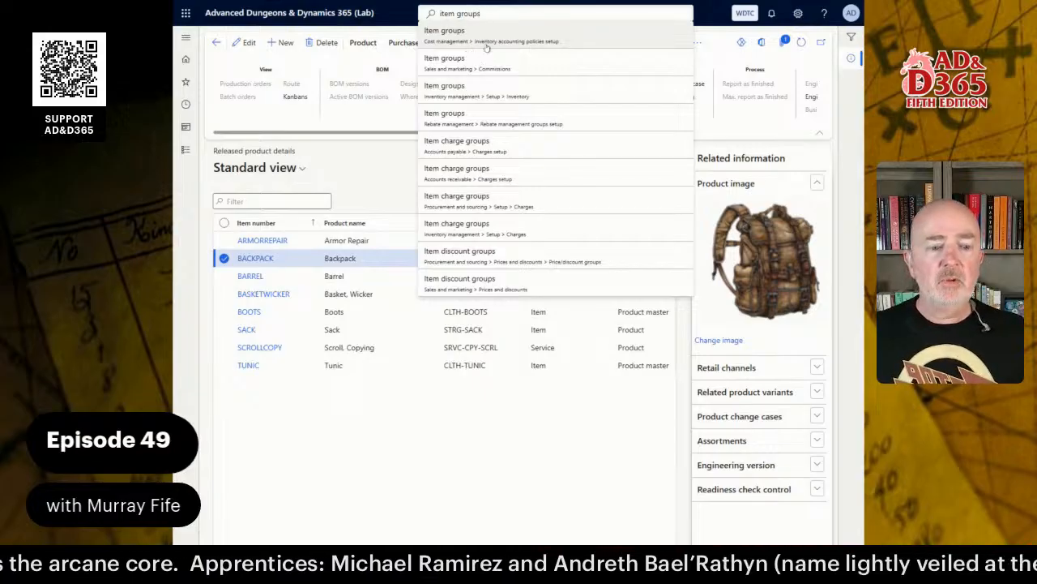
key(ctrl+plus)
key(ctrl+plus)
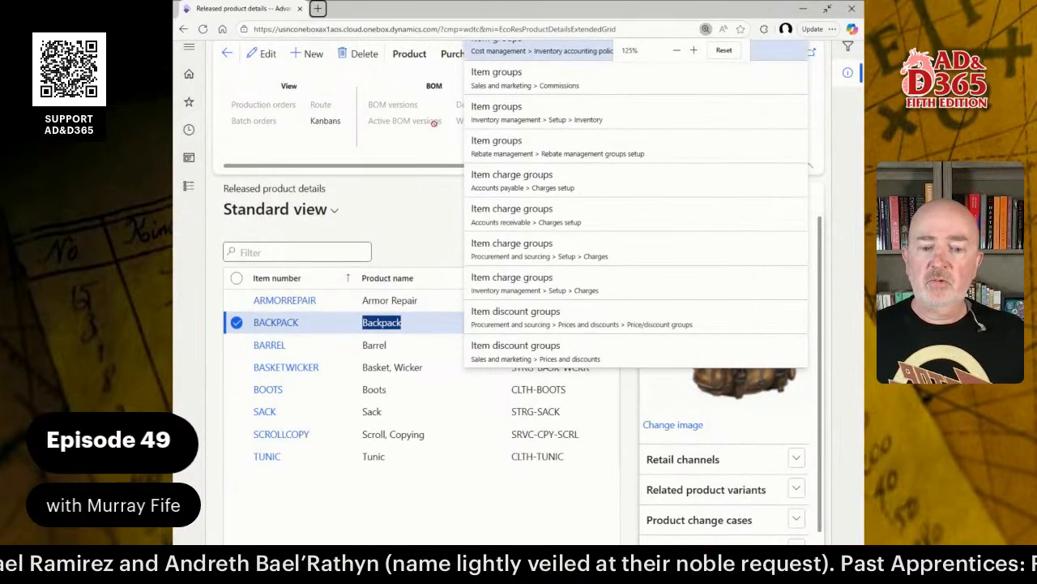
click(428, 213)
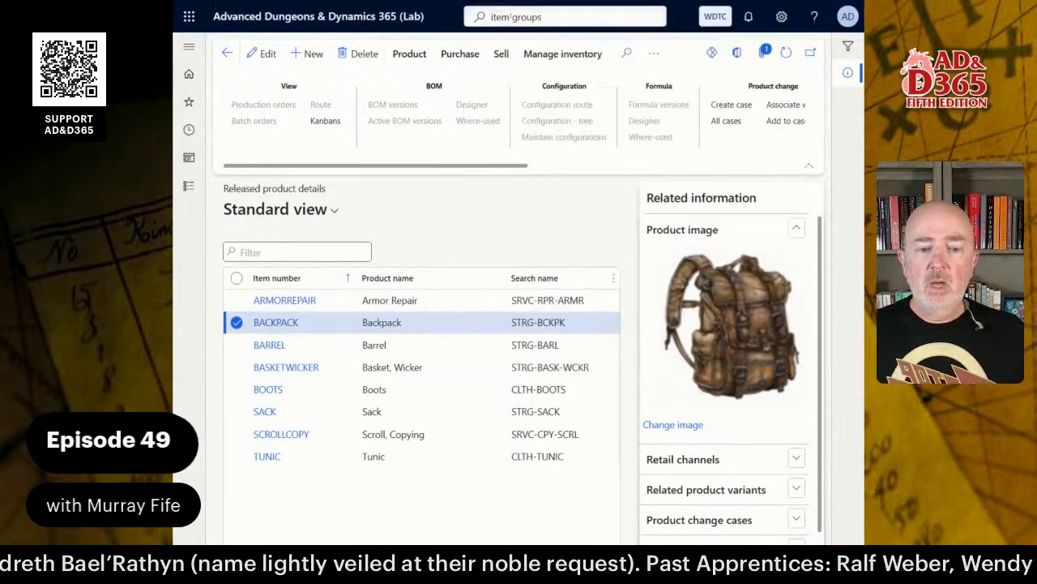
click(555, 16)
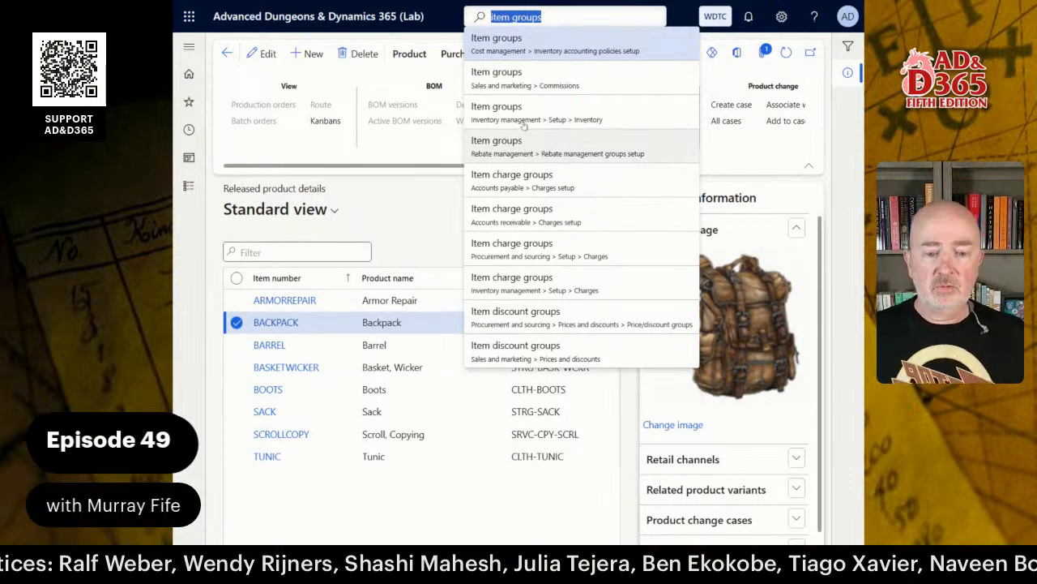
Step: Open the Item groups page from the inventory setup of the Inventory management module
click(189, 193)
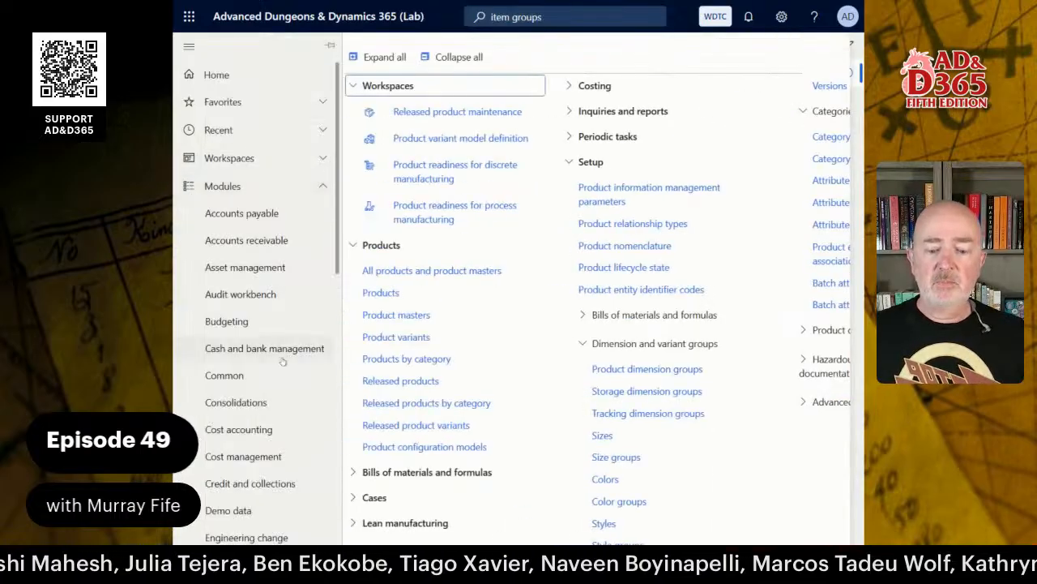
scroll(284, 360, down, 10)
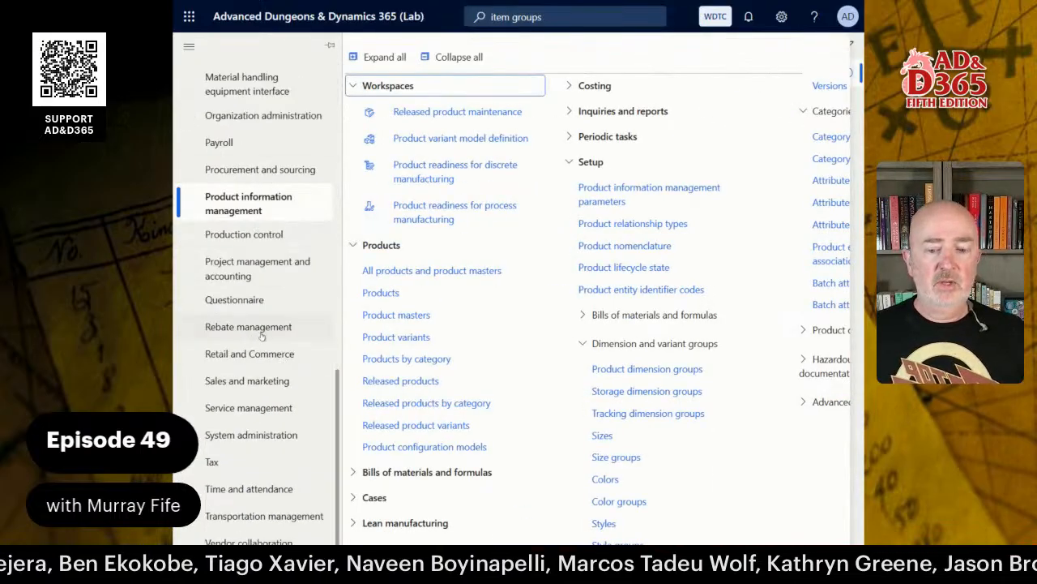
scroll(247, 301, up, 5)
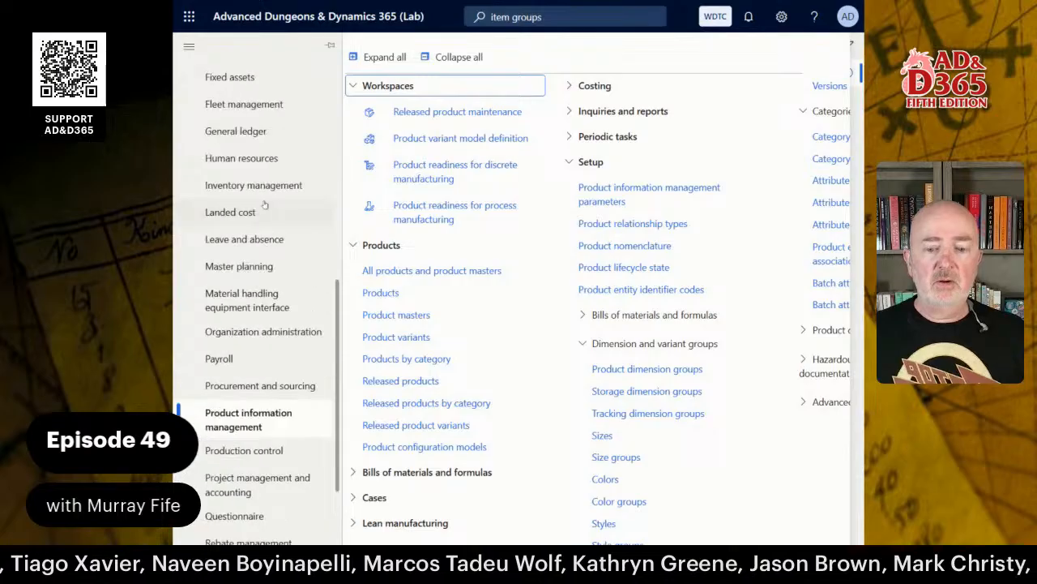
click(243, 186)
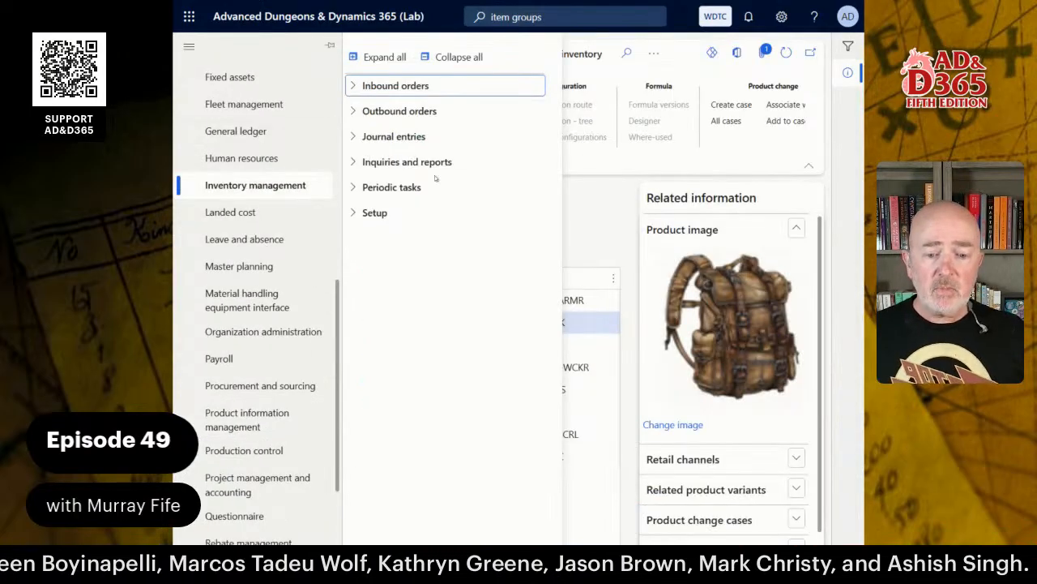
click(407, 215)
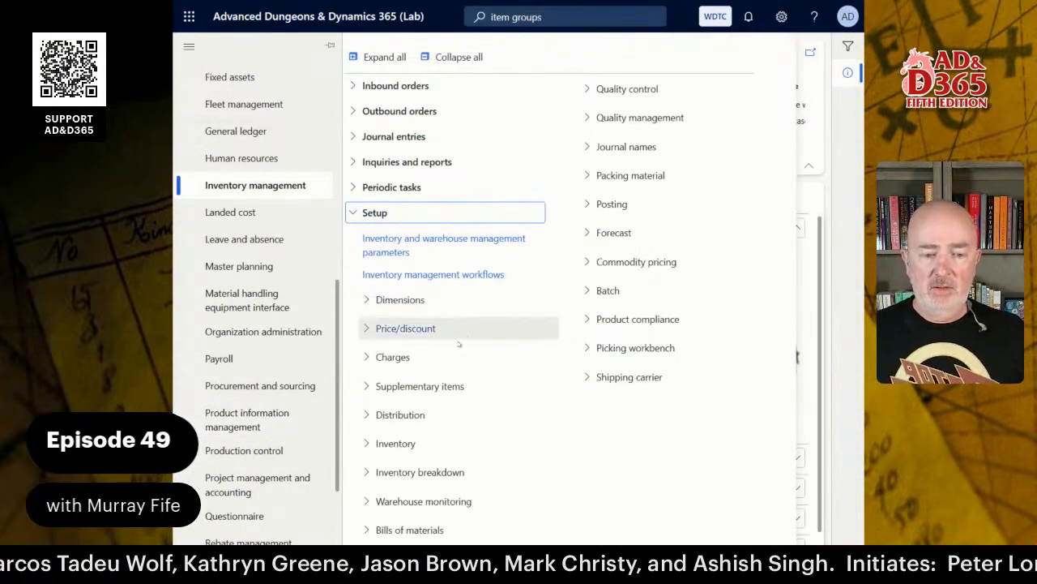
click(424, 447)
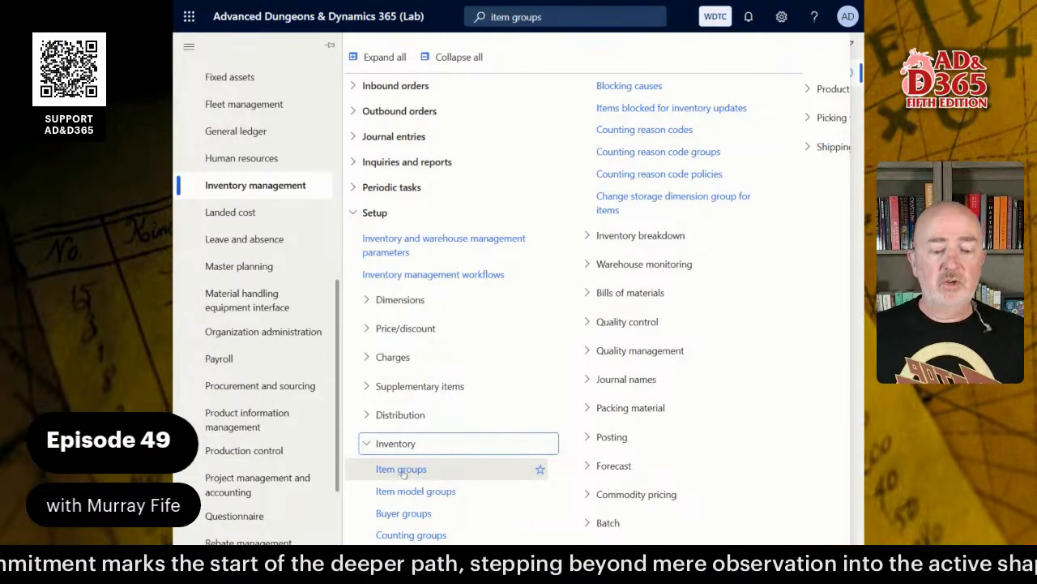
click(402, 470)
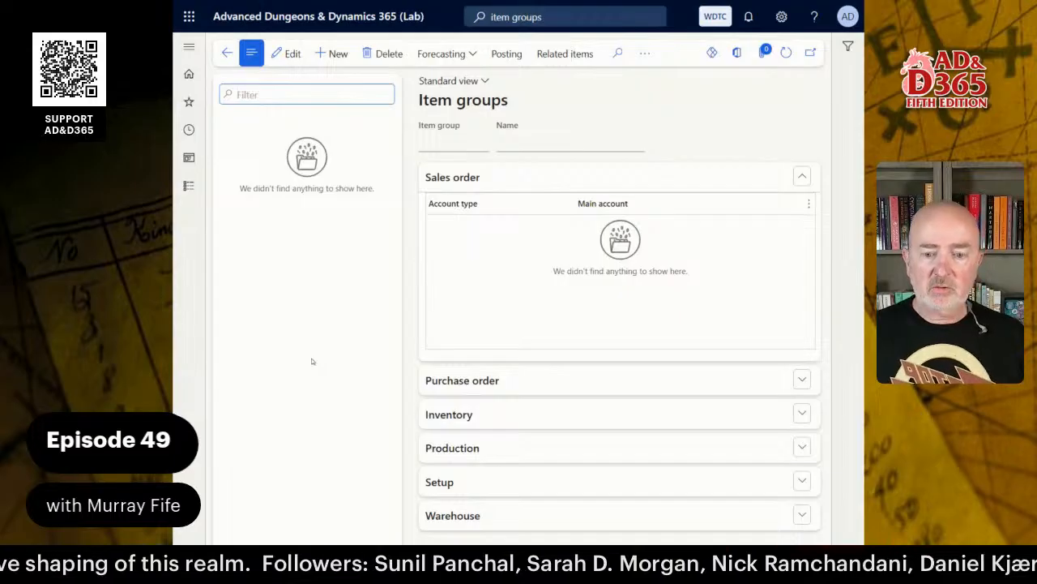
Step: Create and save a new item group with the code DEFAULT and the name Default Item Group
click(340, 54)
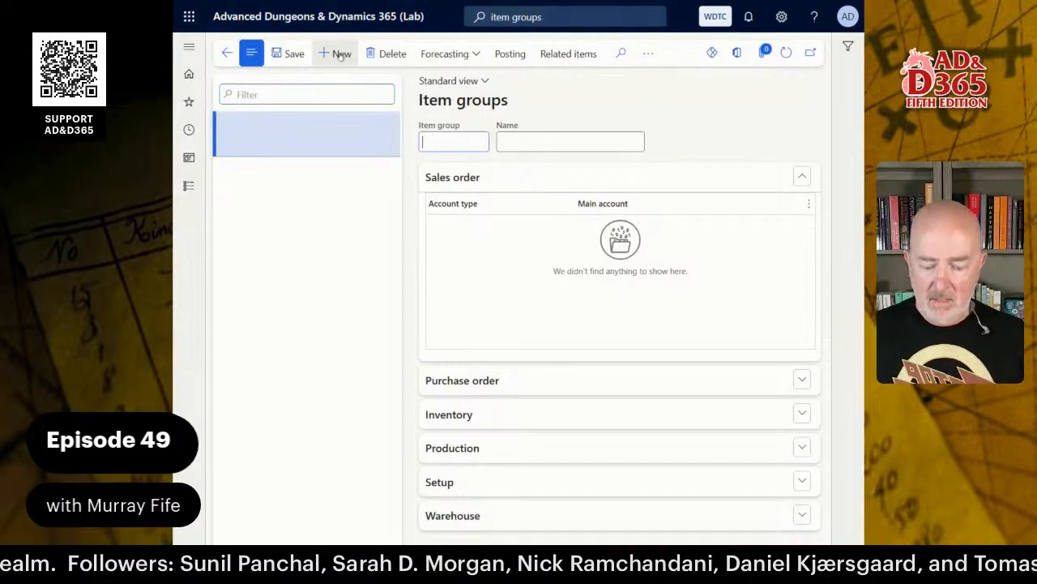
text(DEFAULT)
key(Tab)
text(Default)
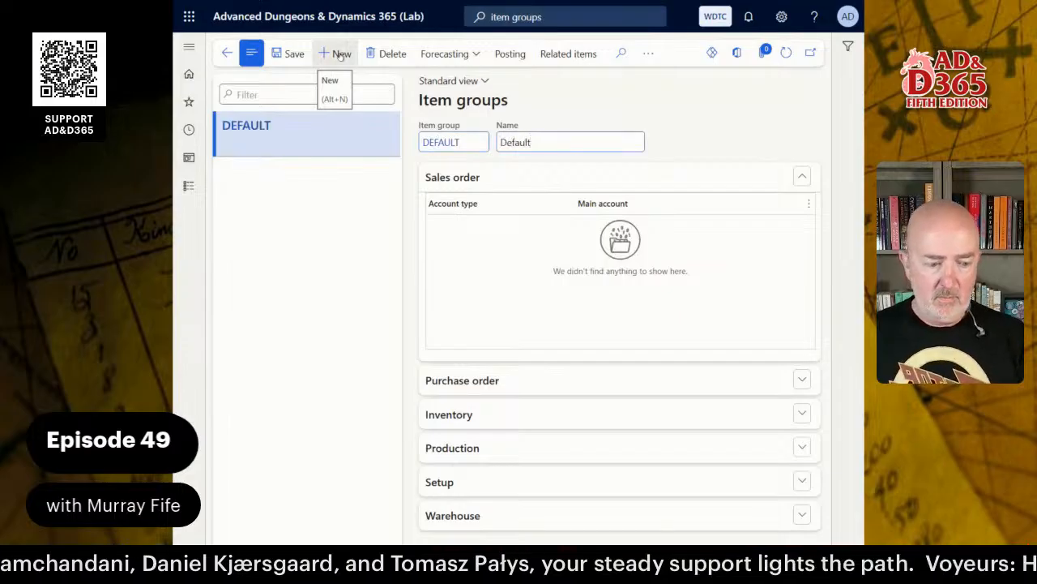
text( Item Group)
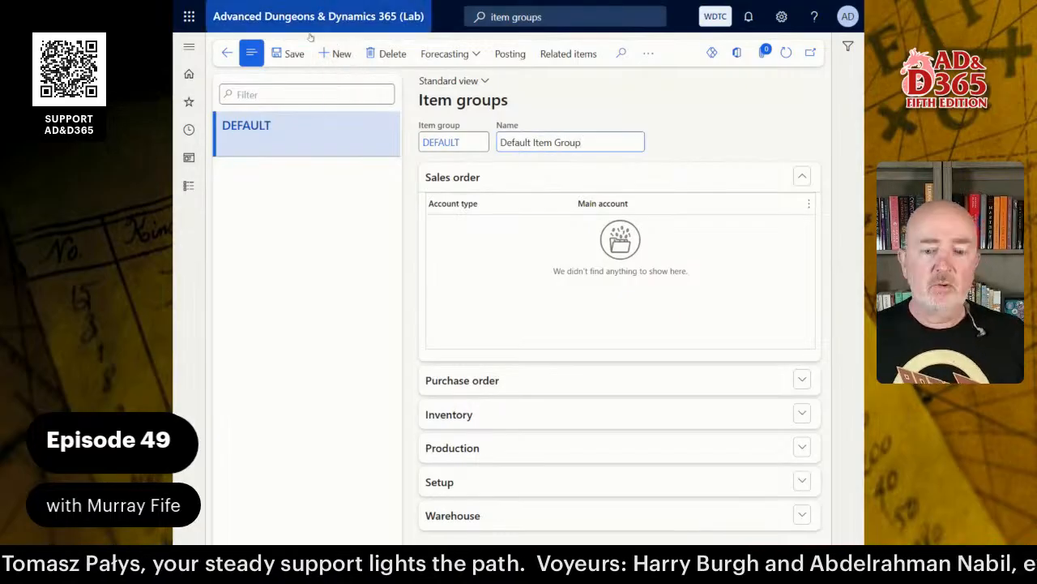
click(294, 53)
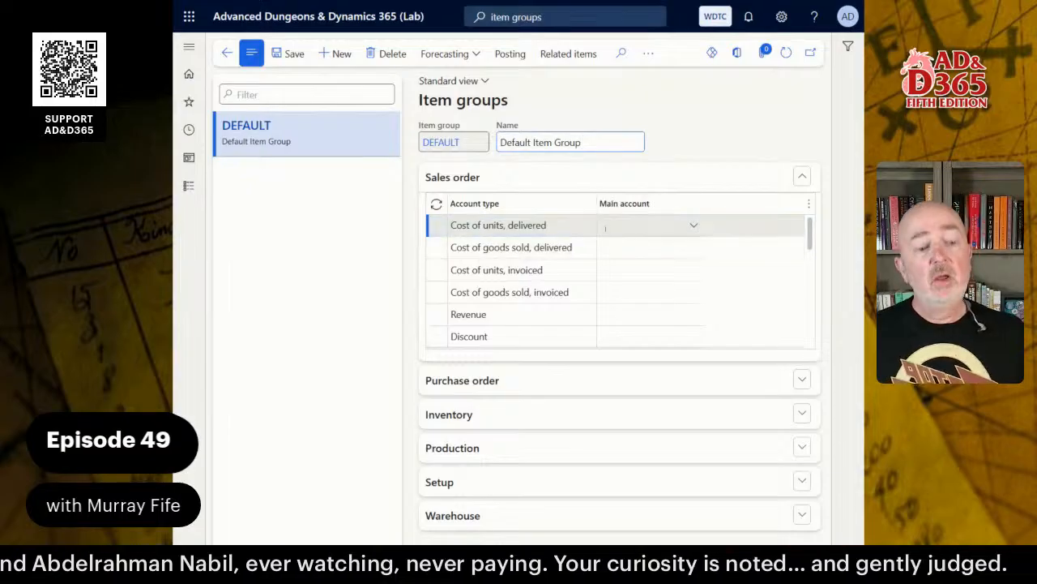
Step: Examine the item group's Sales order account types and switch to the Word guide to read its sales, purchase, inventory and production posting account tables
click(450, 177)
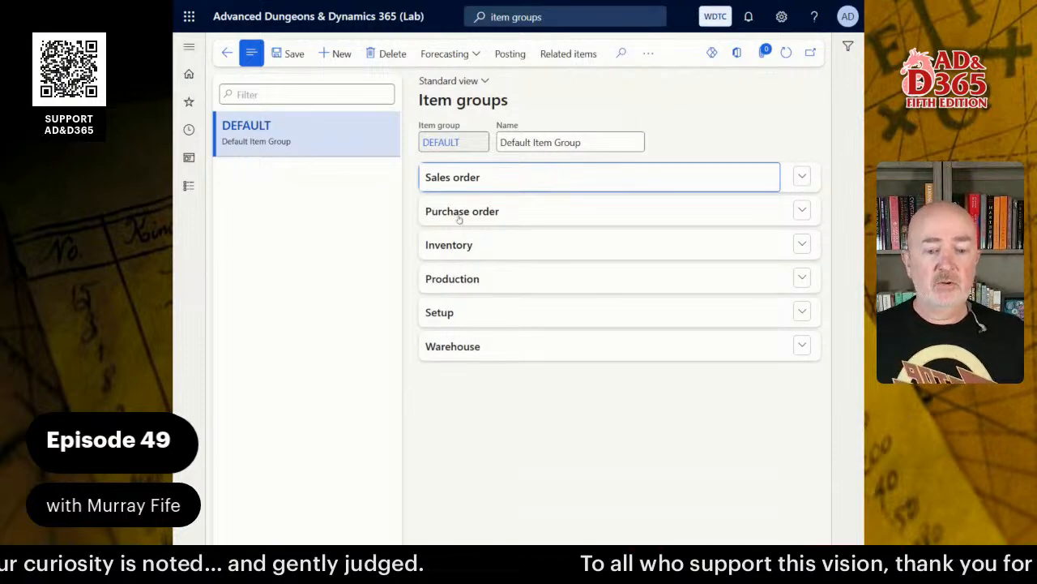
click(461, 177)
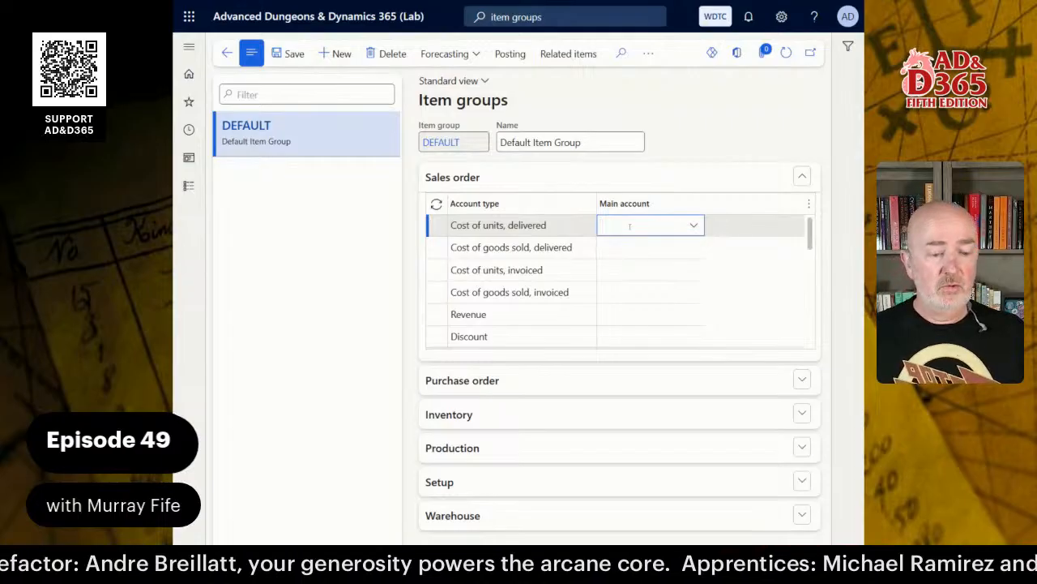
scroll(503, 318, down, 5)
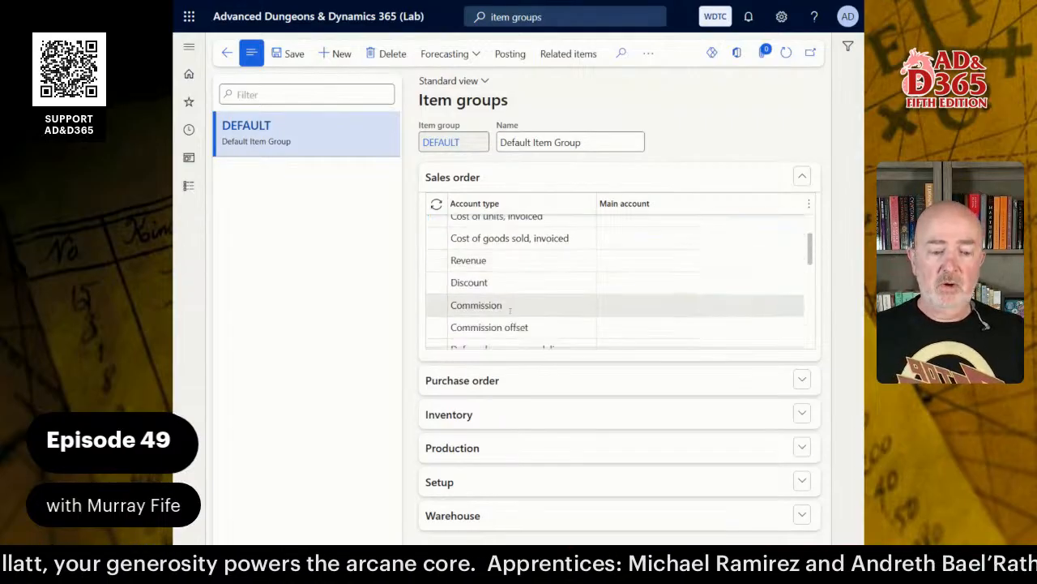
scroll(518, 304, up, 5)
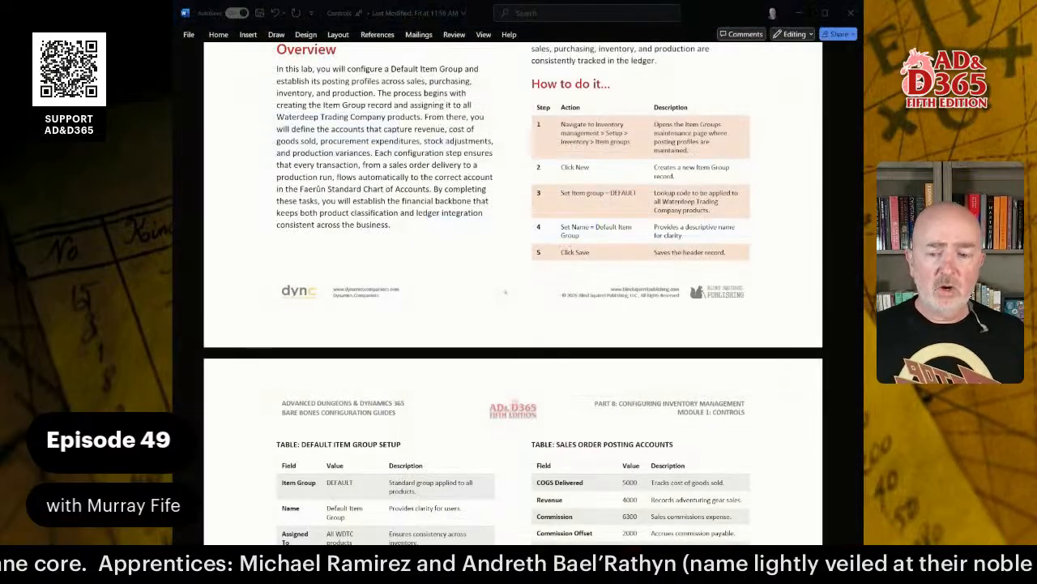
scroll(513, 292, down, 6)
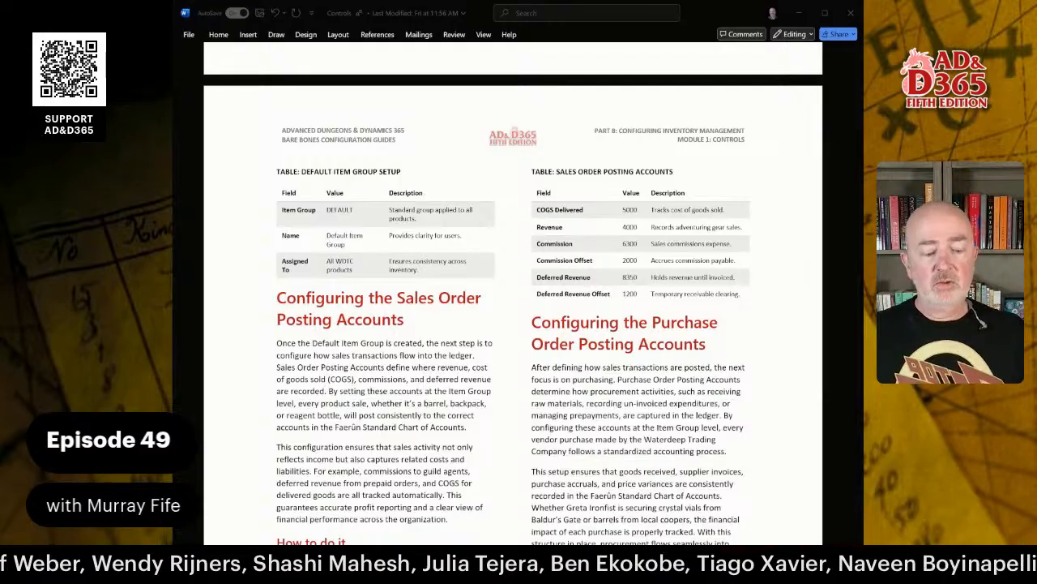
scroll(513, 292, down, 15)
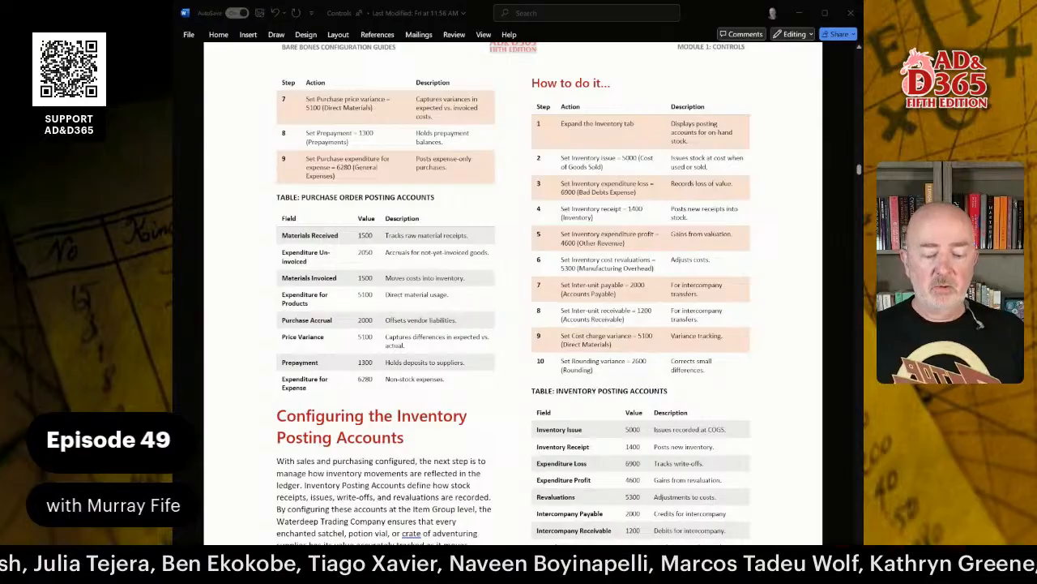
scroll(513, 292, down, 3)
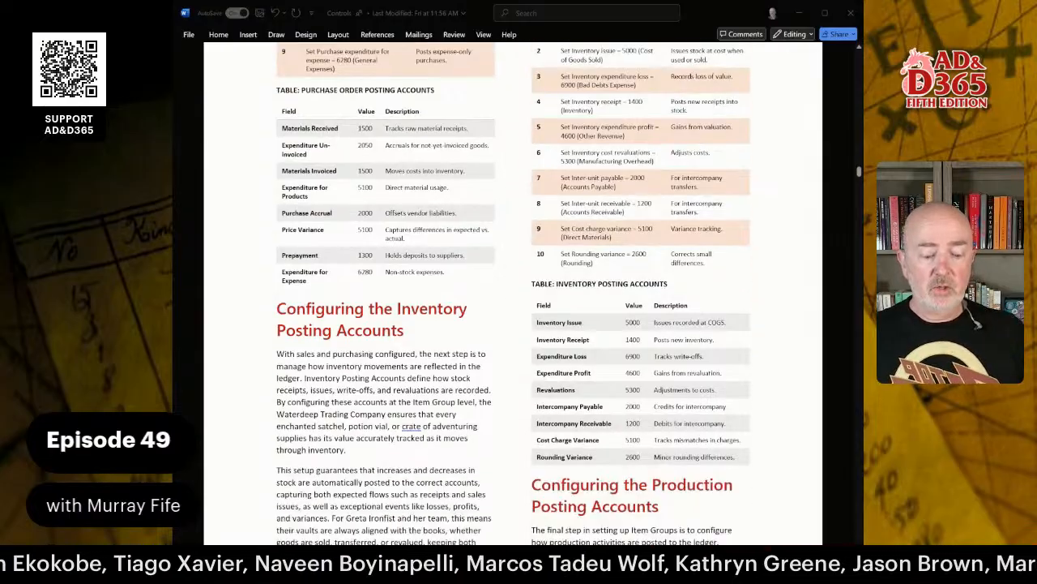
scroll(513, 292, down, 12)
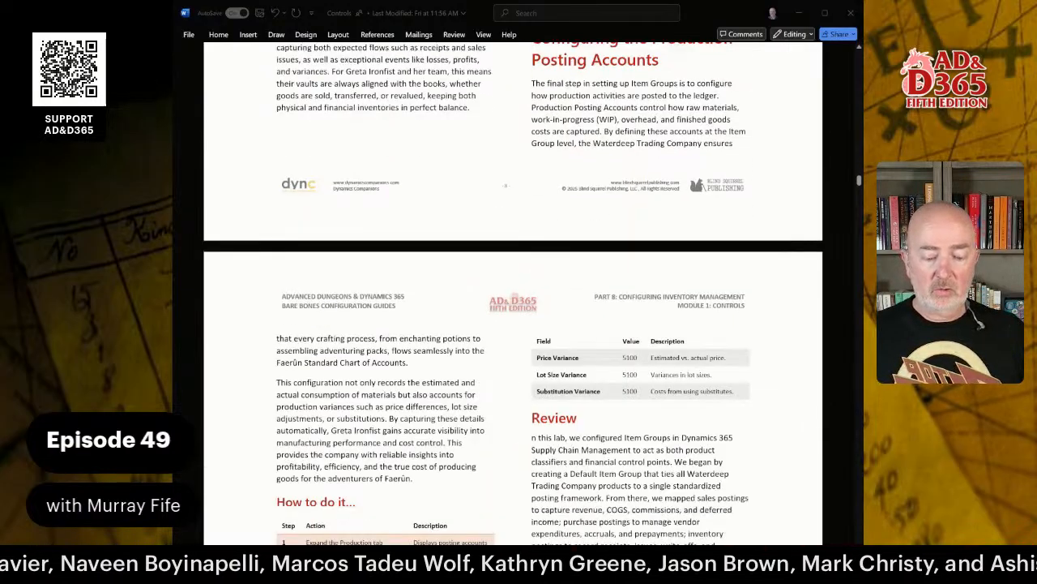
scroll(513, 292, down, 10)
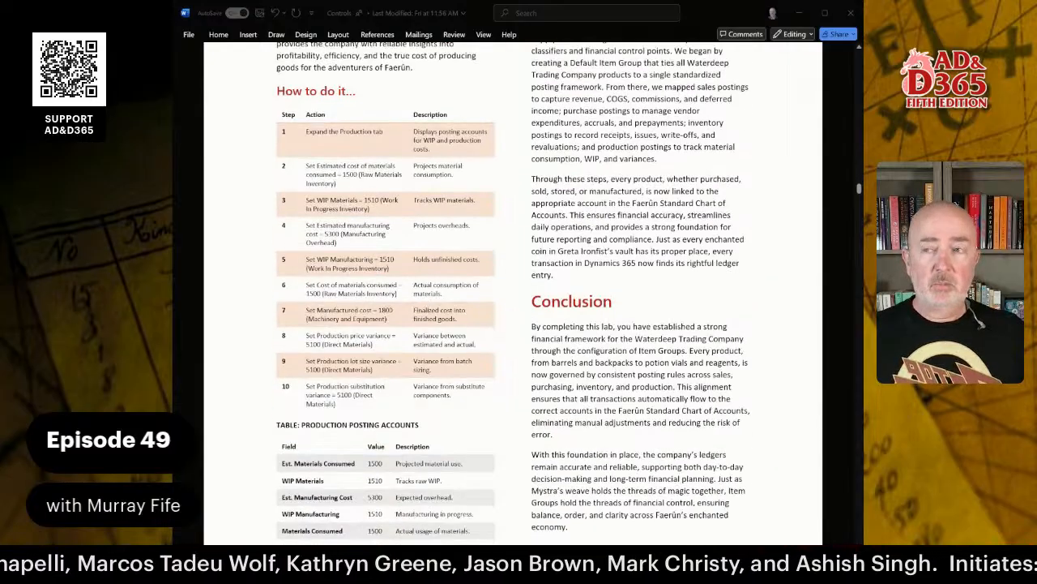
scroll(513, 292, up, 6)
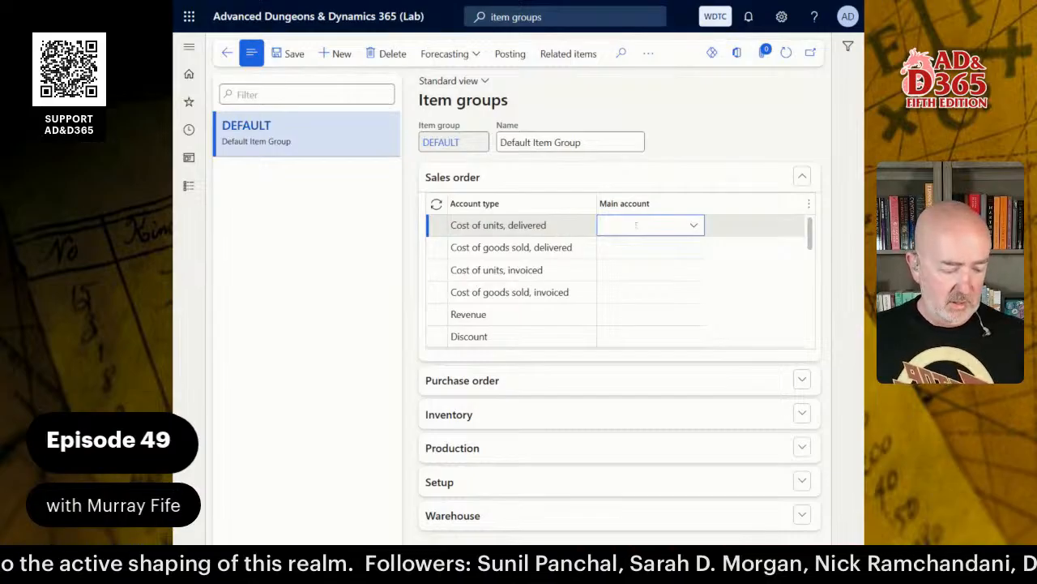
Step: Back in the Dynamics 365 Lab, set main account 5000 for cost of units and cost of goods sold, both delivered and invoiced
text(5000)
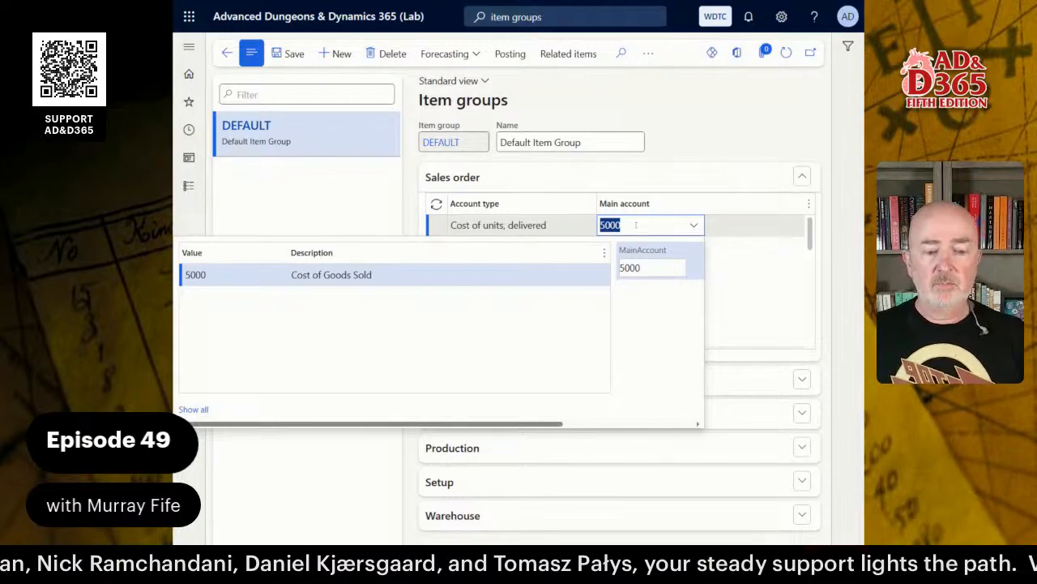
key(Tab)
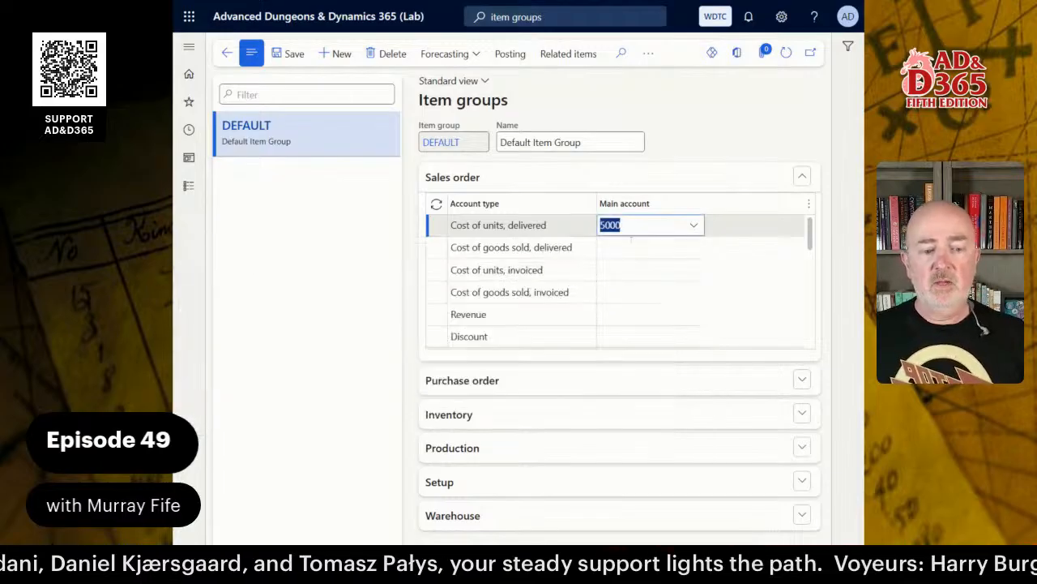
click(628, 249)
text(000)
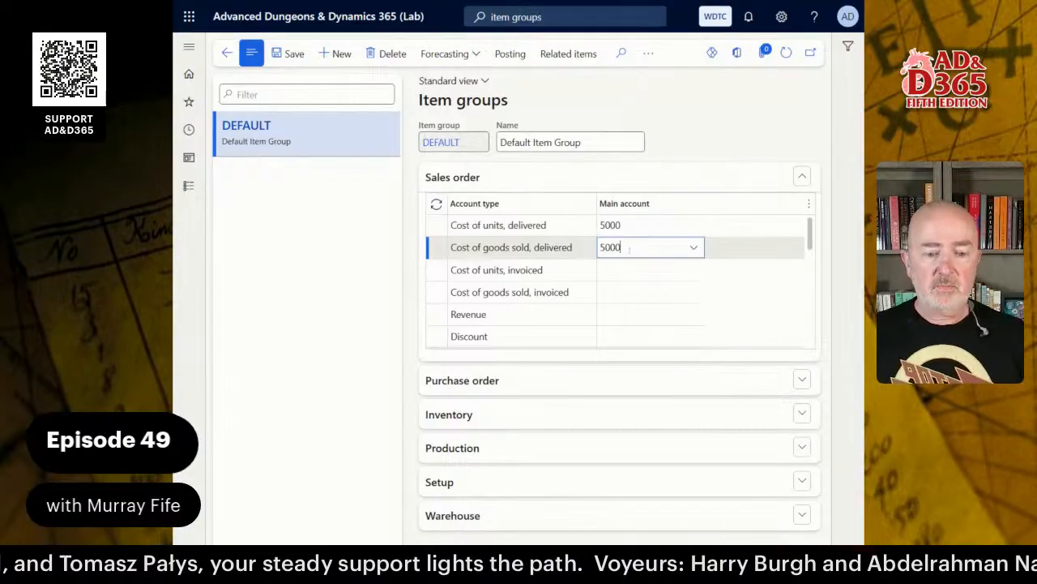
key(Down)
text(5000)
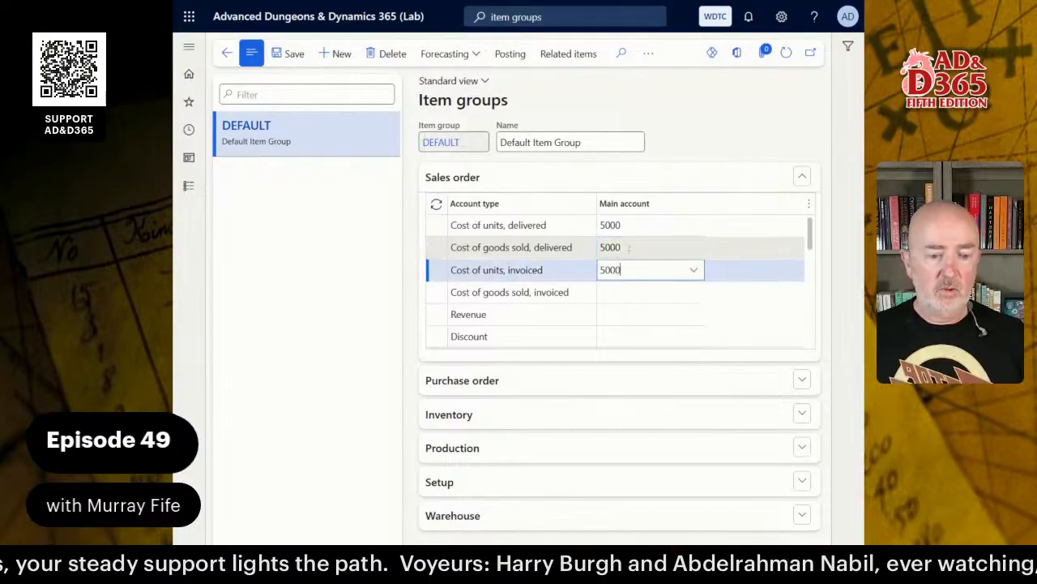
key(Down)
text(5000)
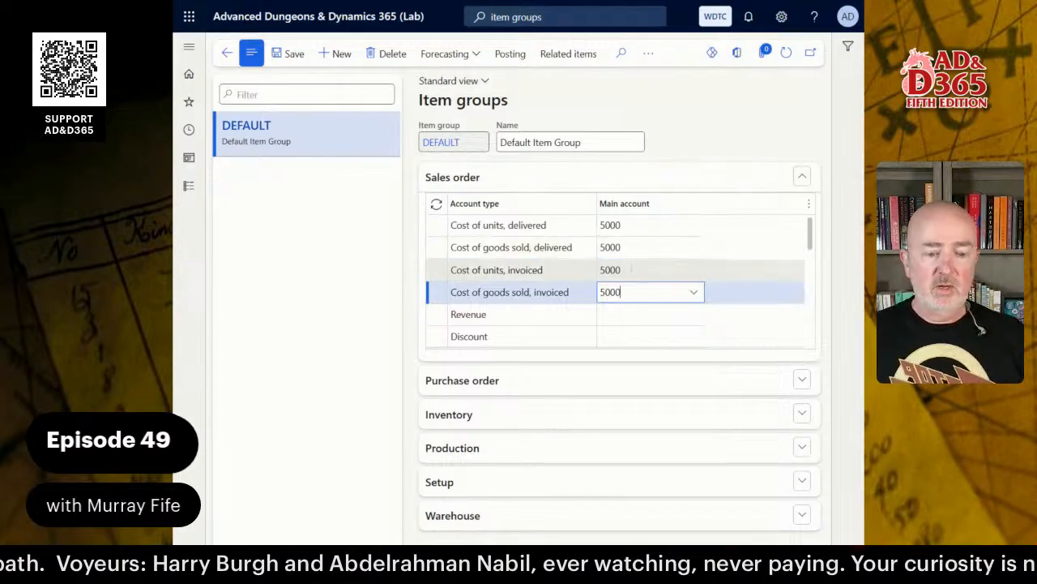
Step: Set the main account for Revenue in the Sales order accounts to 4000, Product Revenue
key(Down)
text(40560)
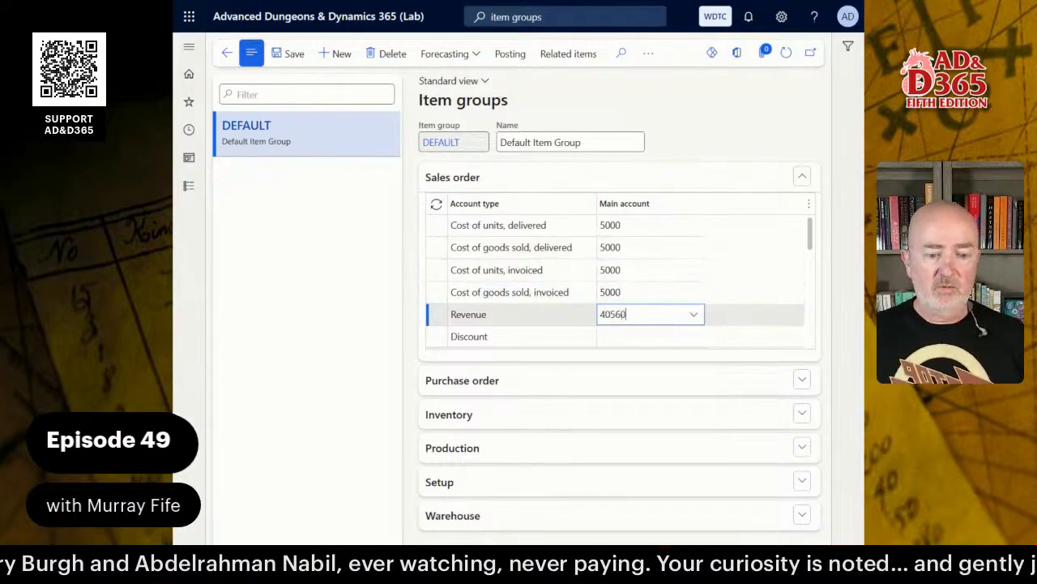
key(BackSpace)
key(BackSpace)
text(0)
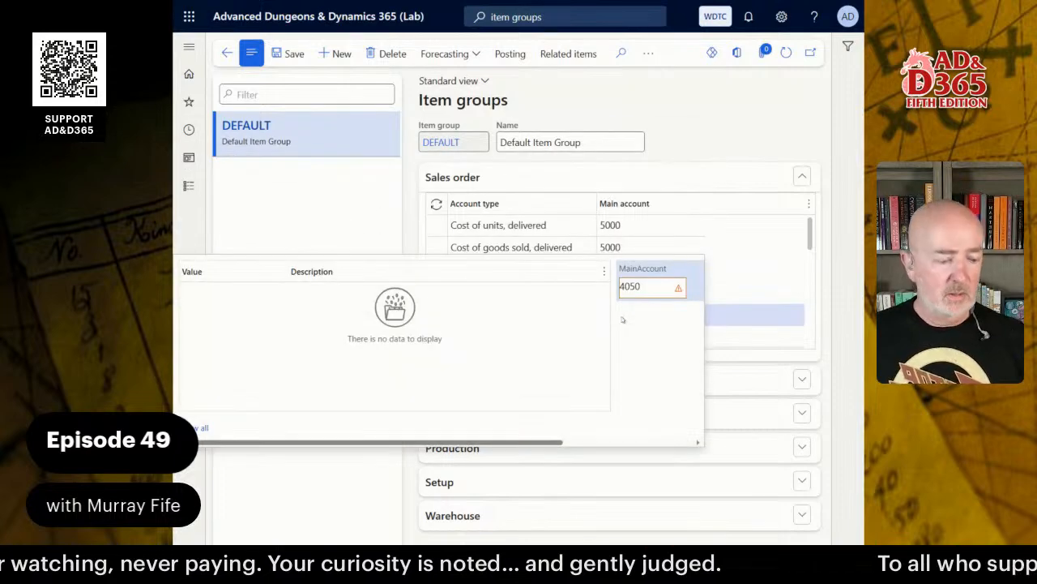
key(BackSpace)
key(BackSpace)
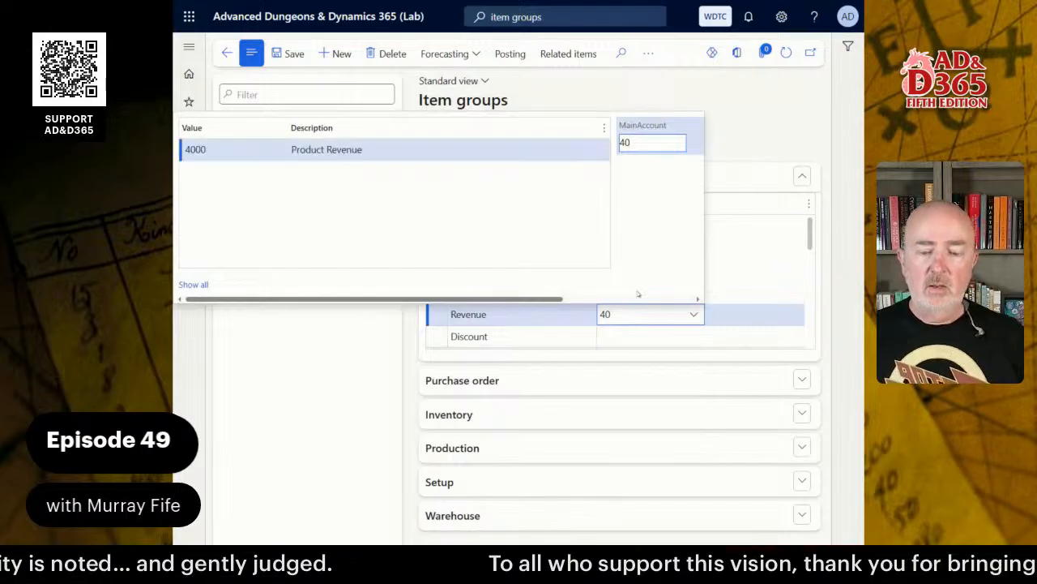
click(365, 150)
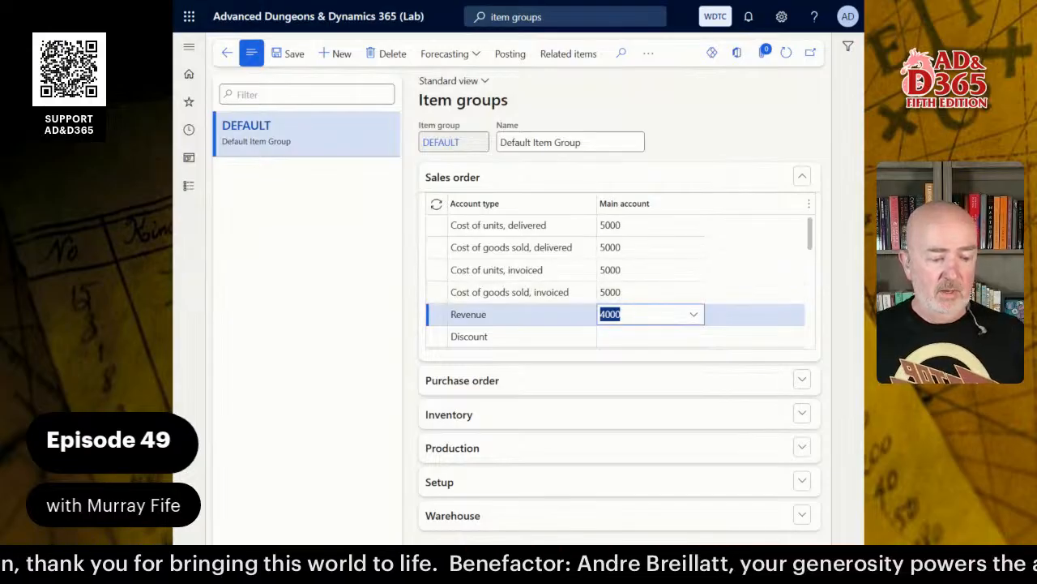
Step: Set the sales order main accounts to 4000 for Deferred revenue on delivery and 1200 for Deferred revenue offset on delivery
scroll(671, 275, down, 1)
scroll(671, 275, down, 1)
click(663, 295)
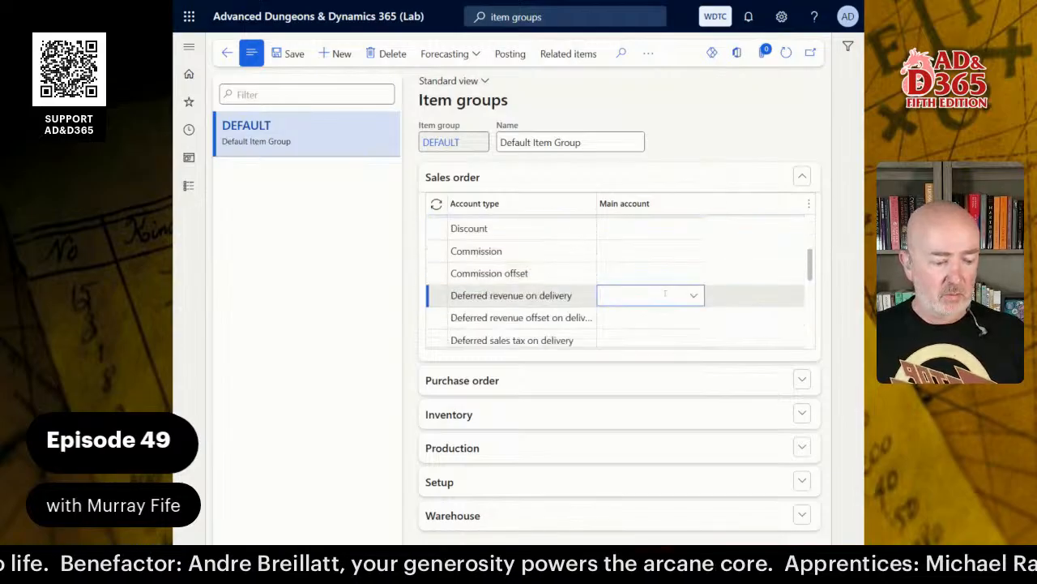
text(40)
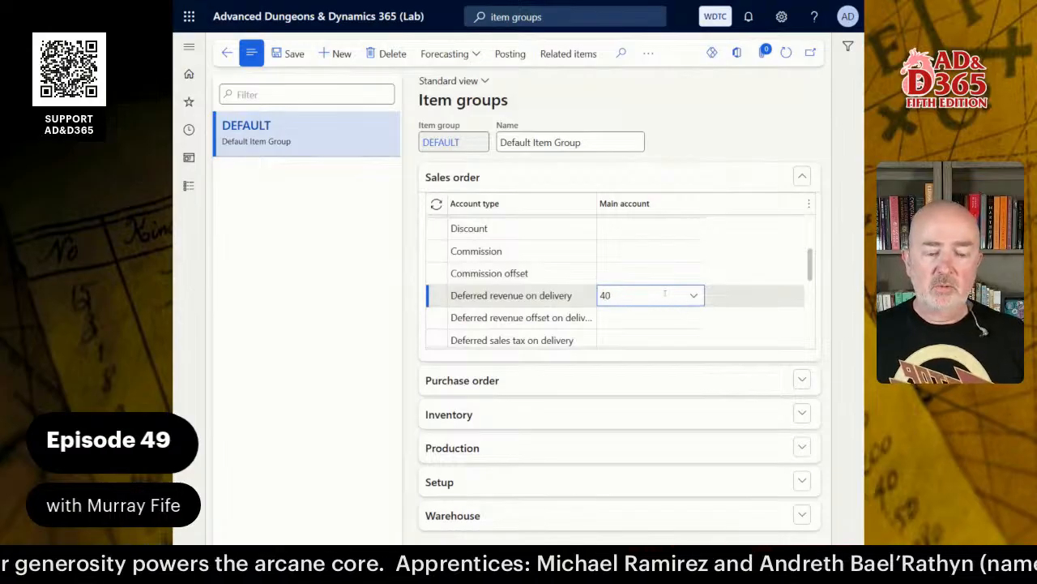
key(Return)
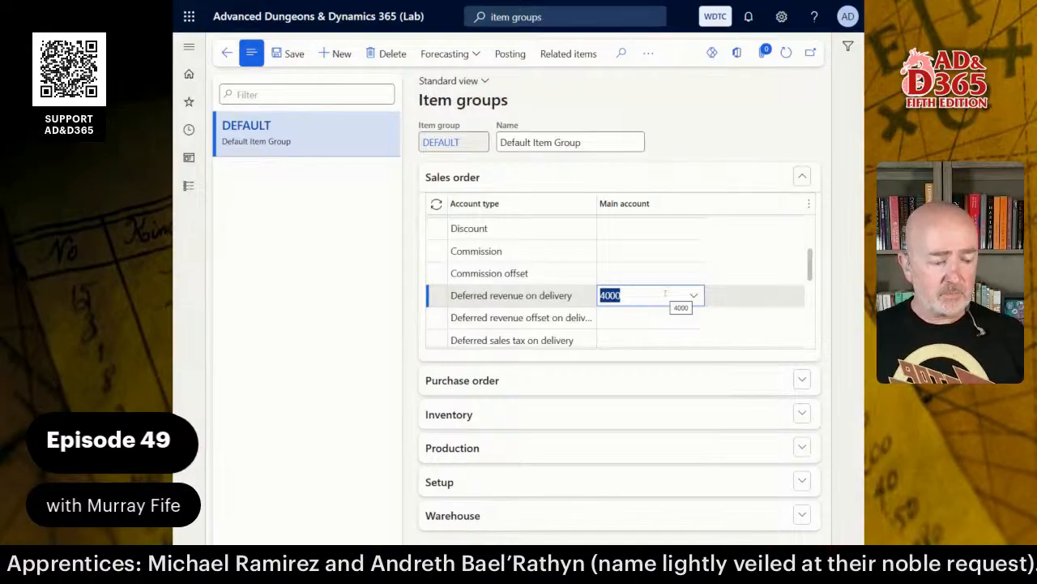
key(Down)
text(12)
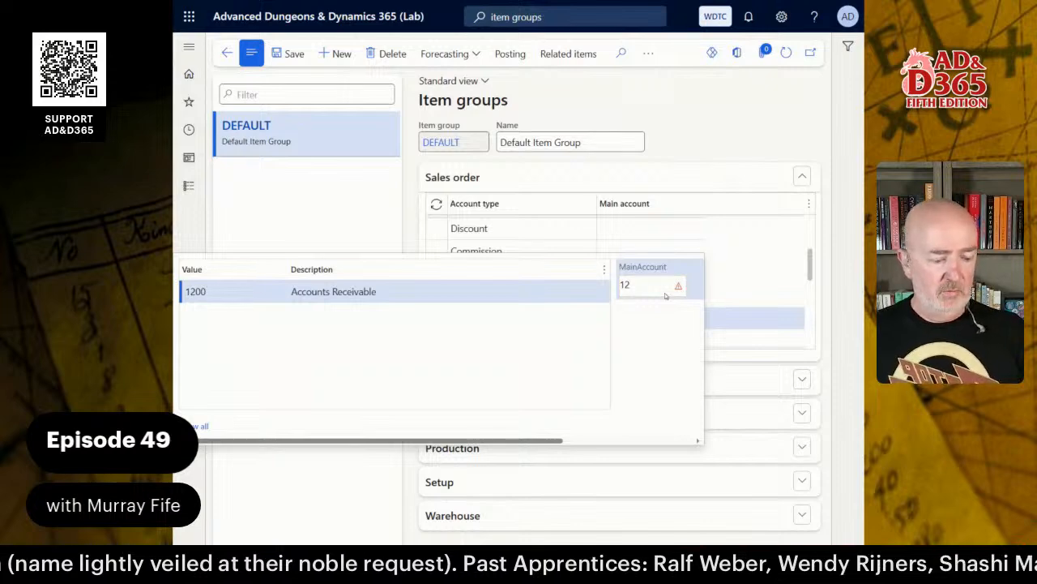
key(Return)
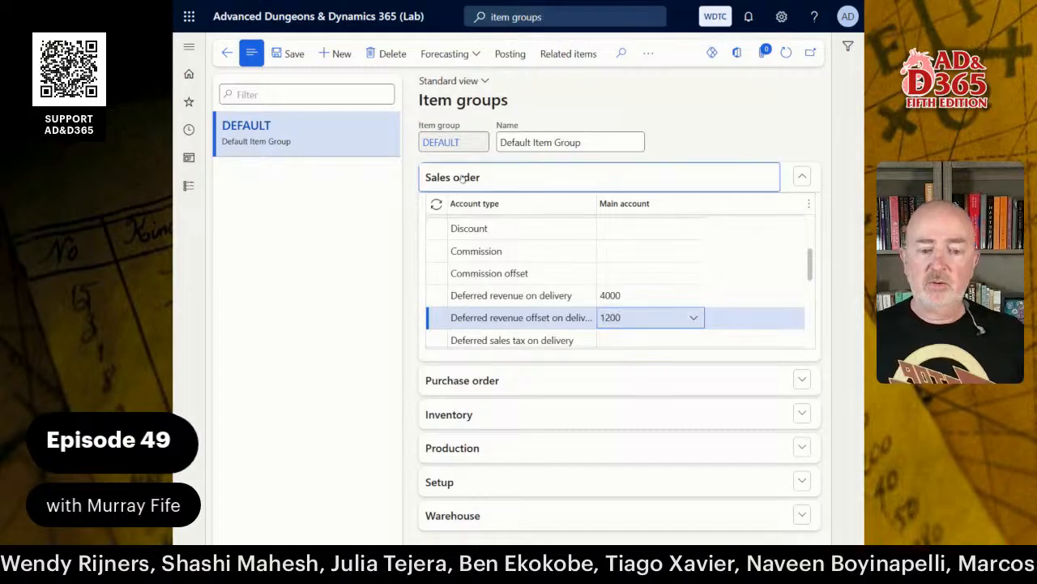
Step: Collapse the Sales order accounts, expand Purchase order and set the main account for cost of purchased materials received to 1500
click(457, 179)
click(462, 213)
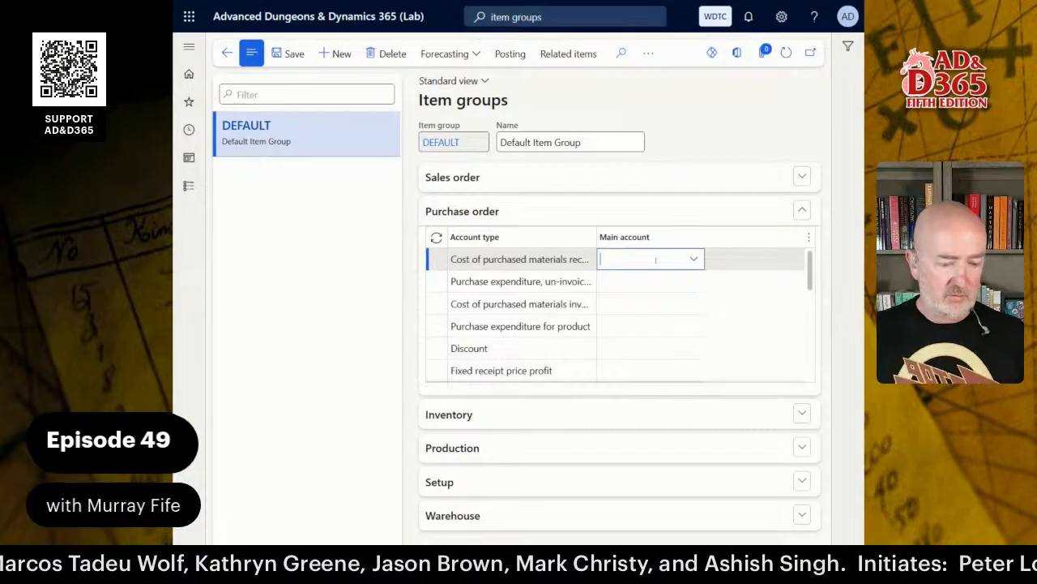
text(1500)
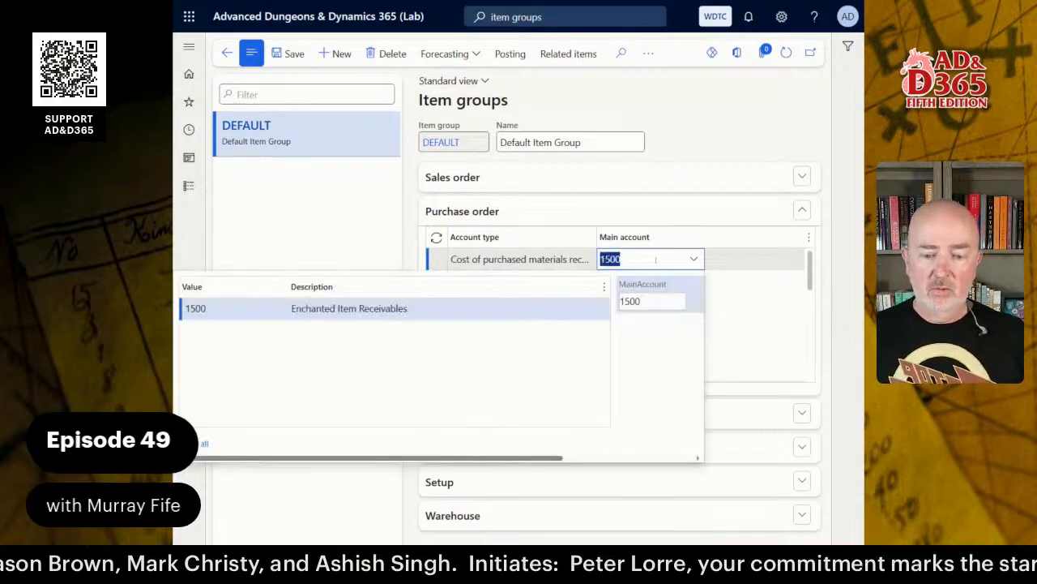
key(Escape)
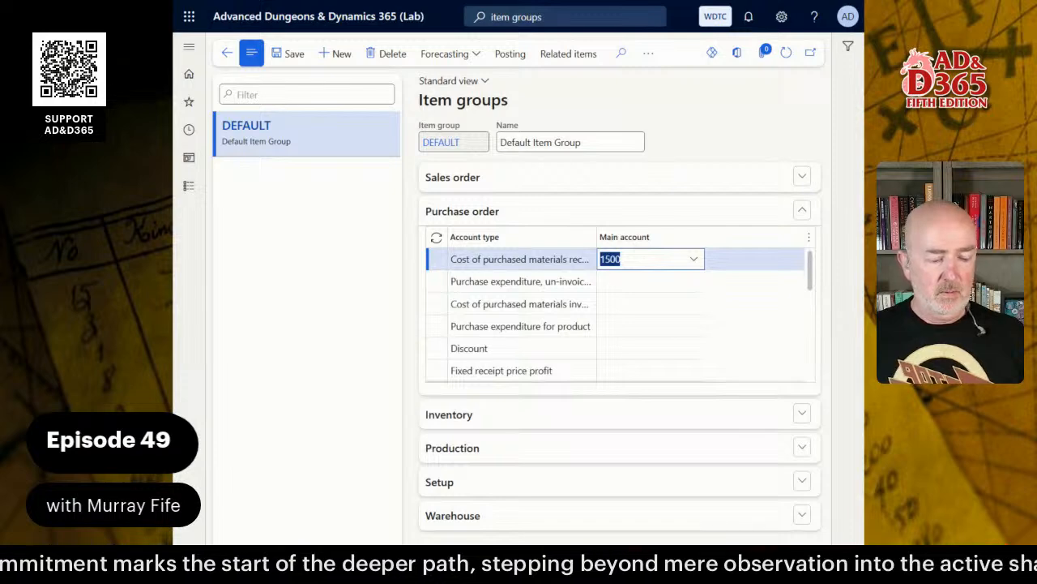
drag(630, 260, 552, 258)
text(raw)
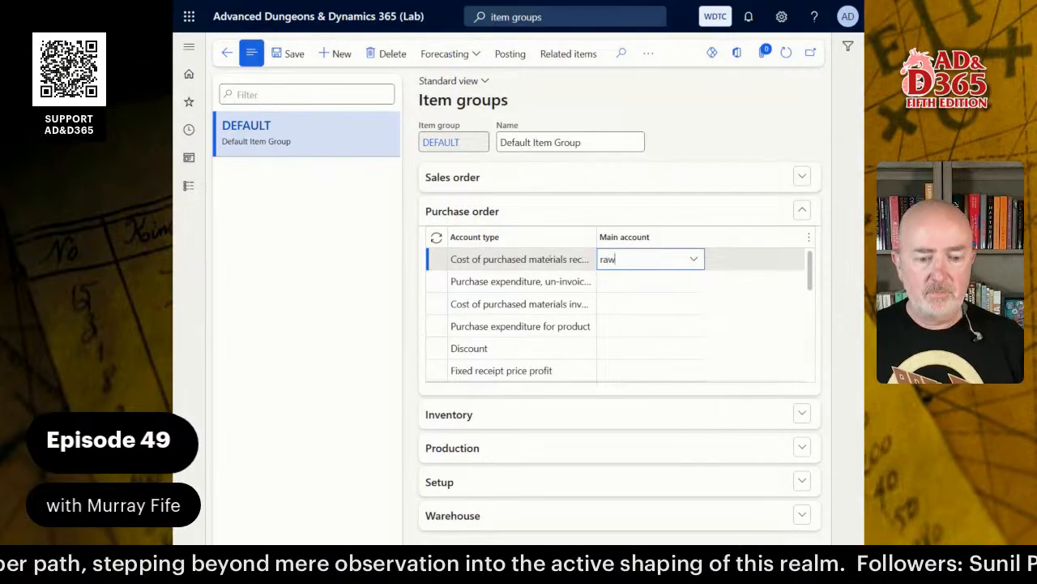
key(BackSpace)
text(15)
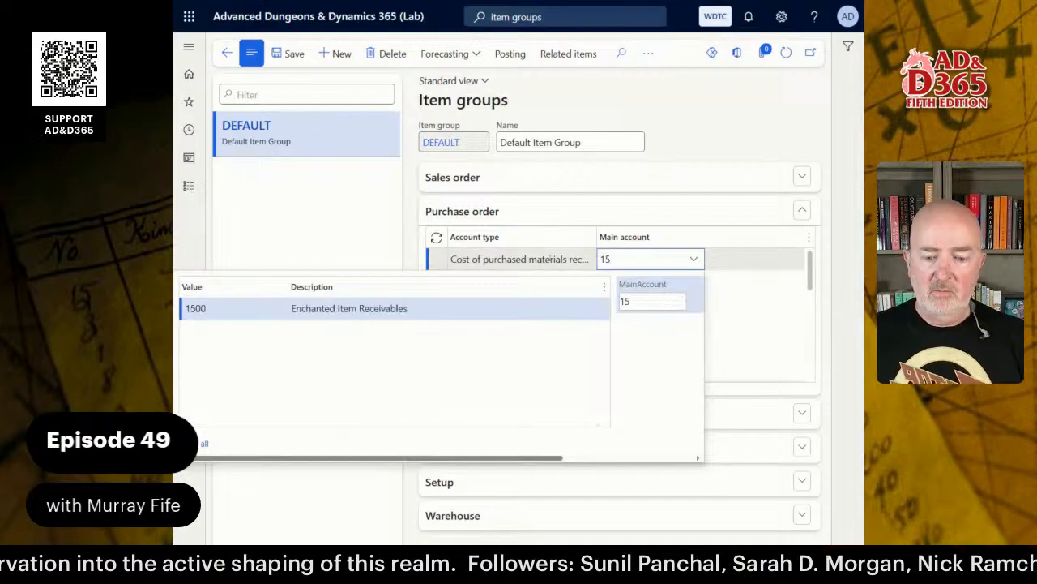
text(00)
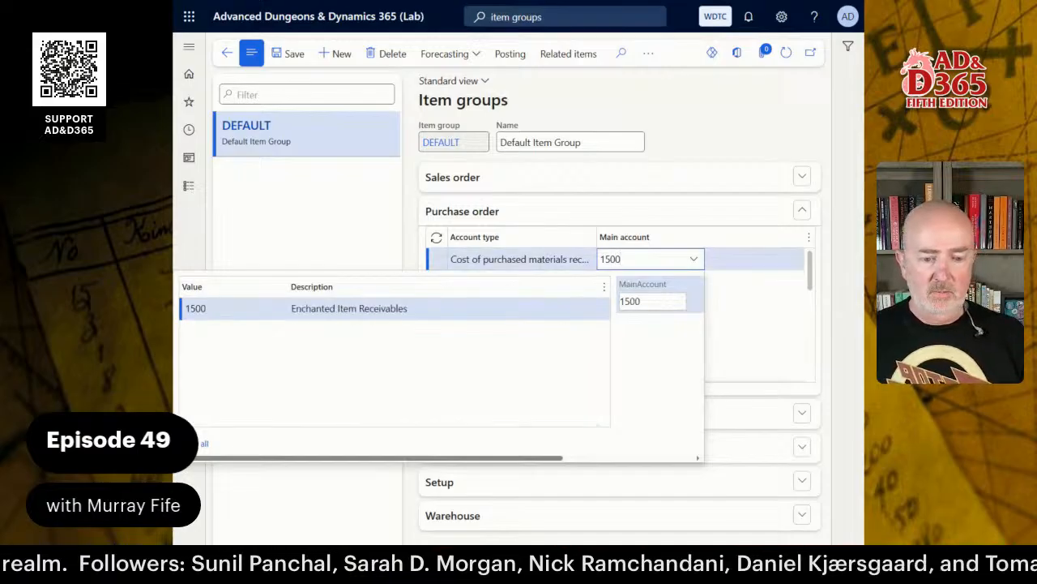
click(746, 312)
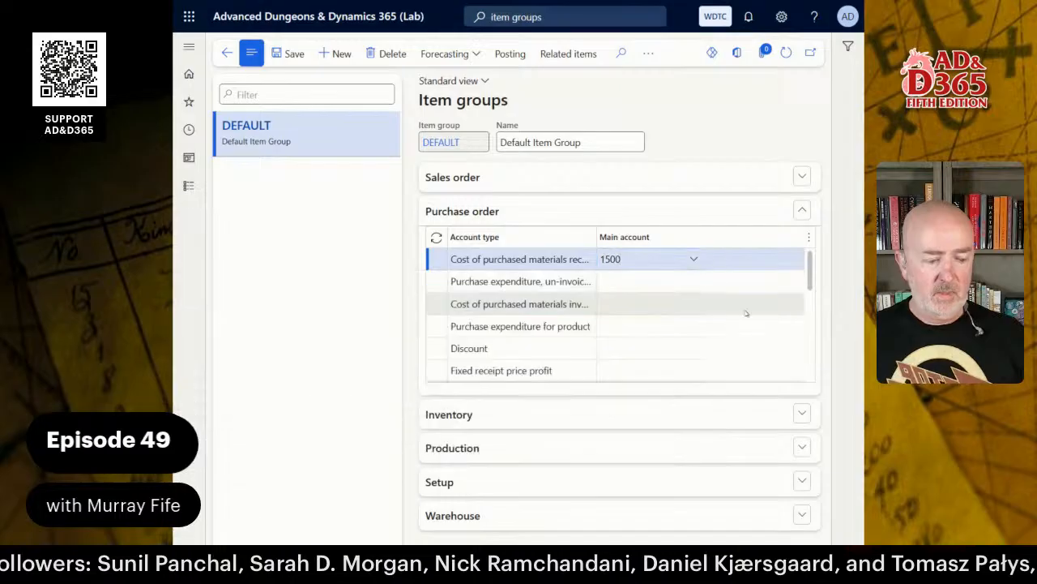
Step: Set the purchase order main accounts to 2050 for un-invoiced purchase expenditure and 1500 for cost of purchased materials invoiced
click(620, 277)
text(20)
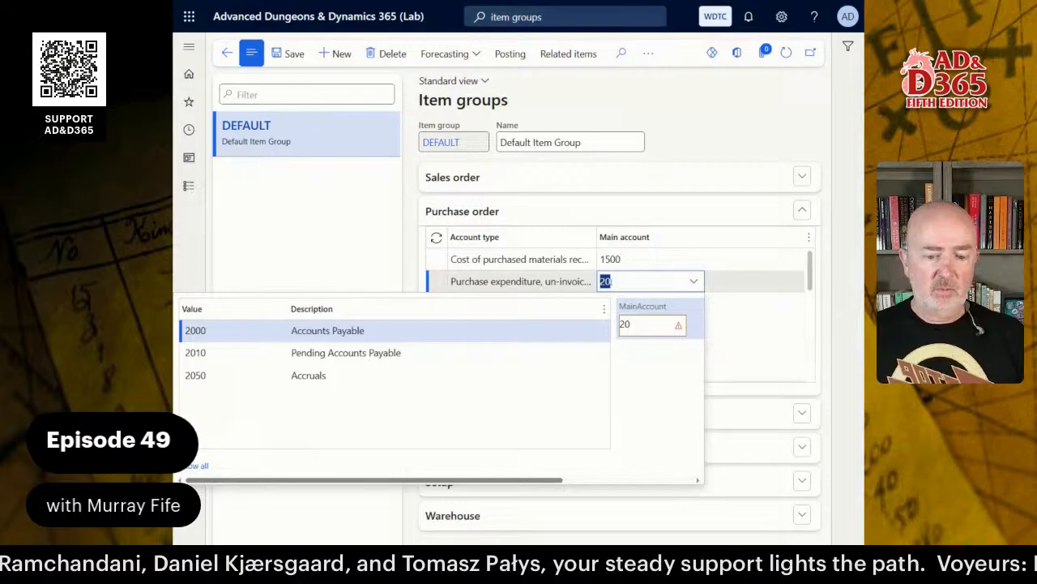
key(Down)
key(Down)
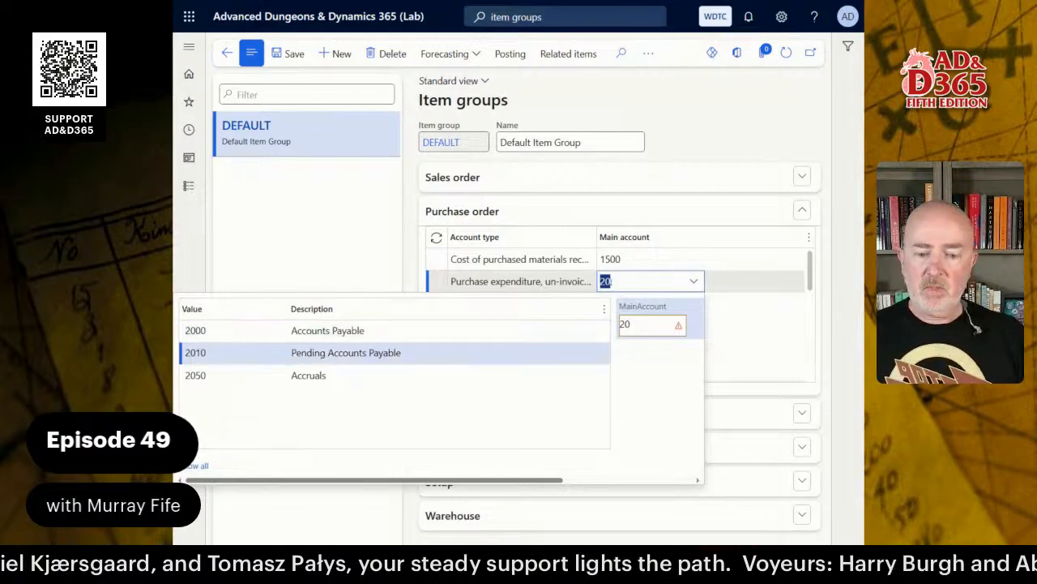
key(Return)
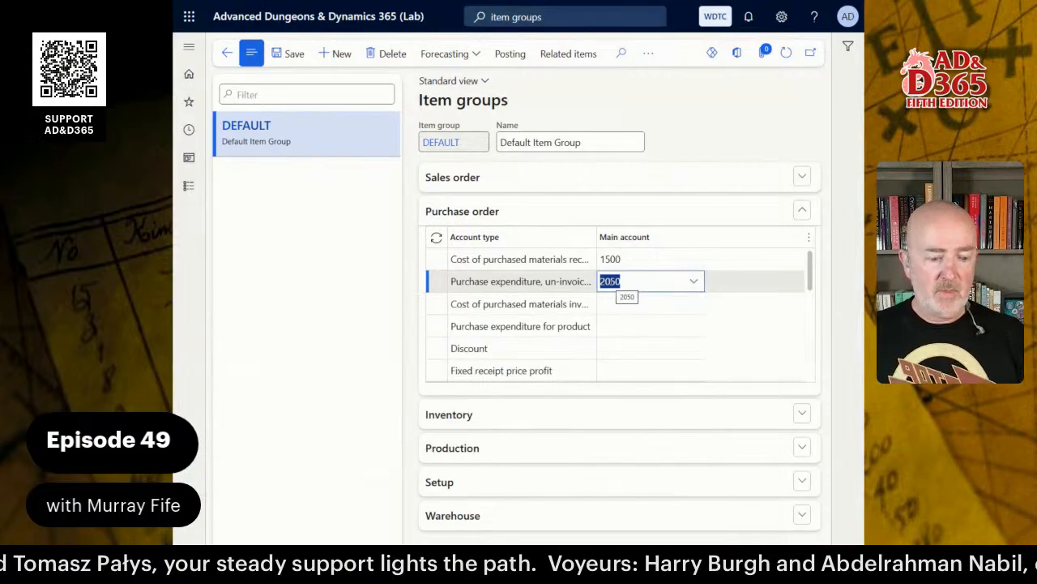
key(Down)
text(1500)
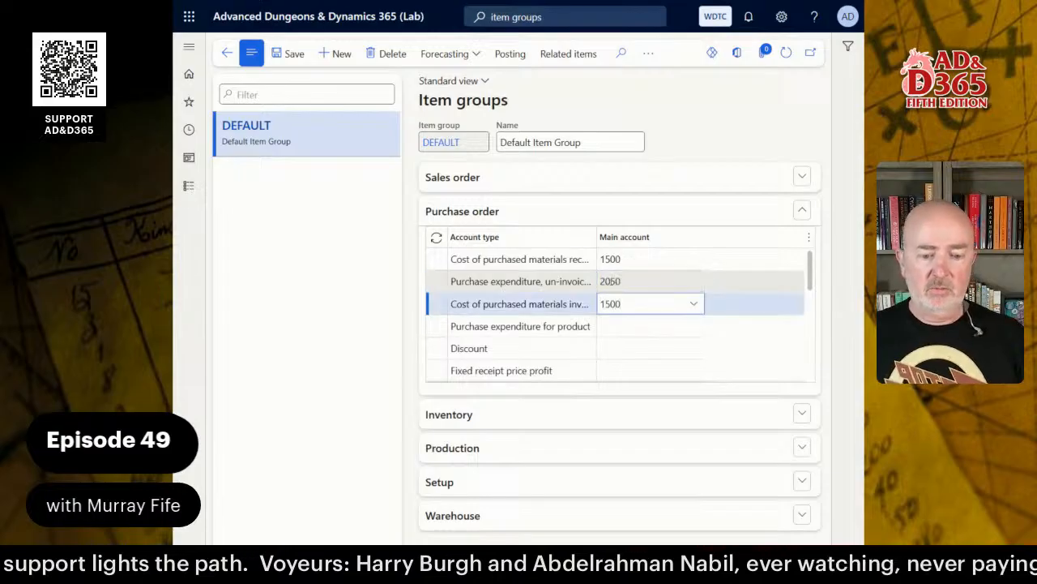
Step: Set the main account for Purchase expenditure for product in the Purchase order accounts to 6010, Spell Component Expenses
key(Down)
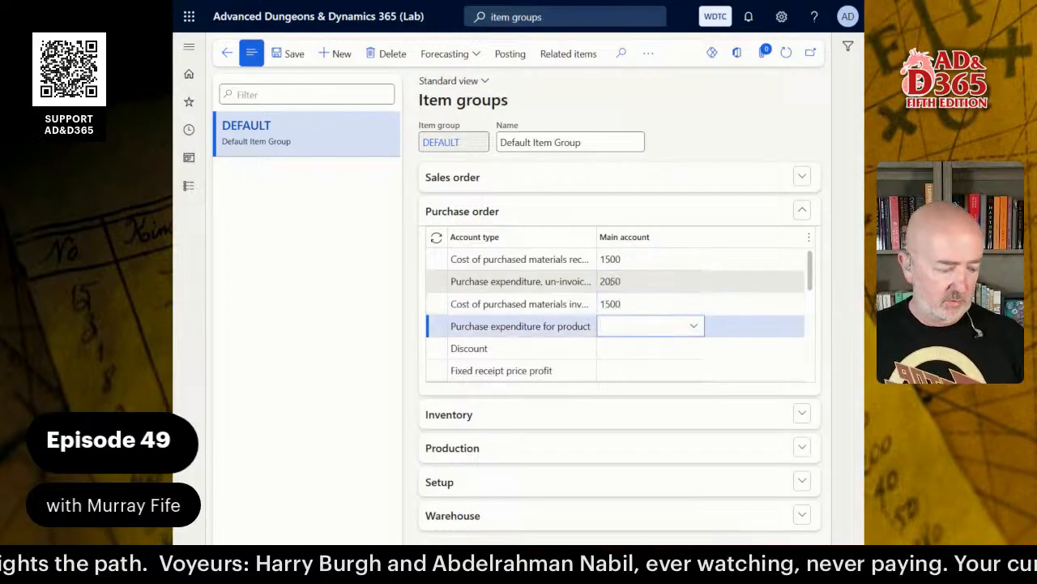
text(2050)
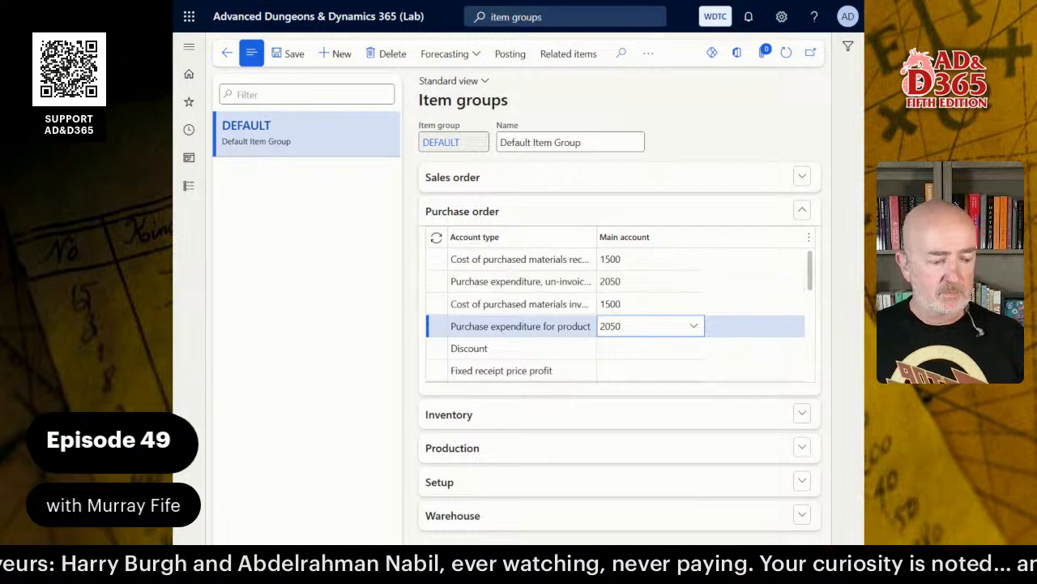
key(BackSpace)
key(BackSpace)
key(BackSpace)
key(BackSpace)
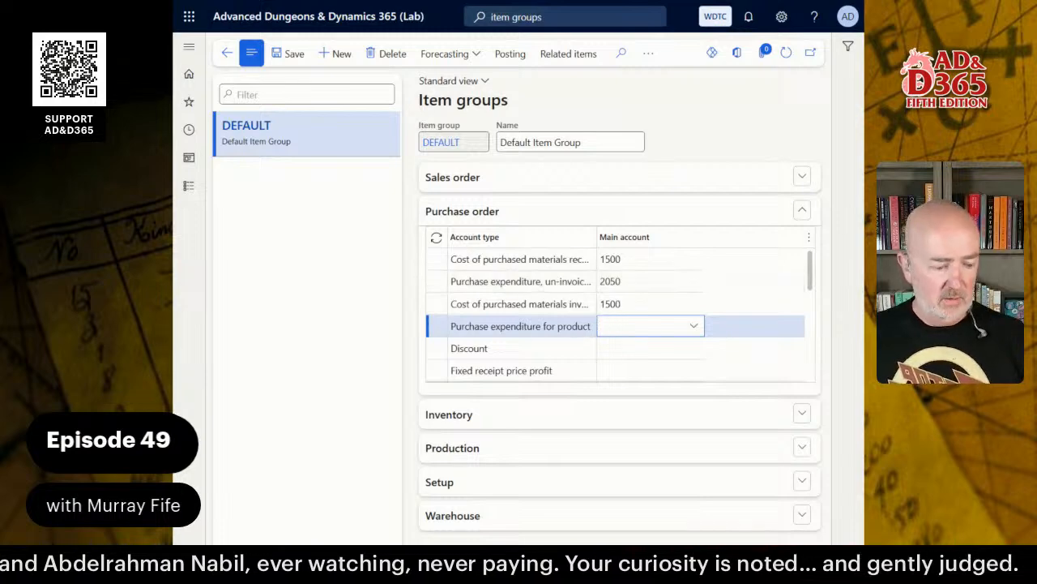
text(60)
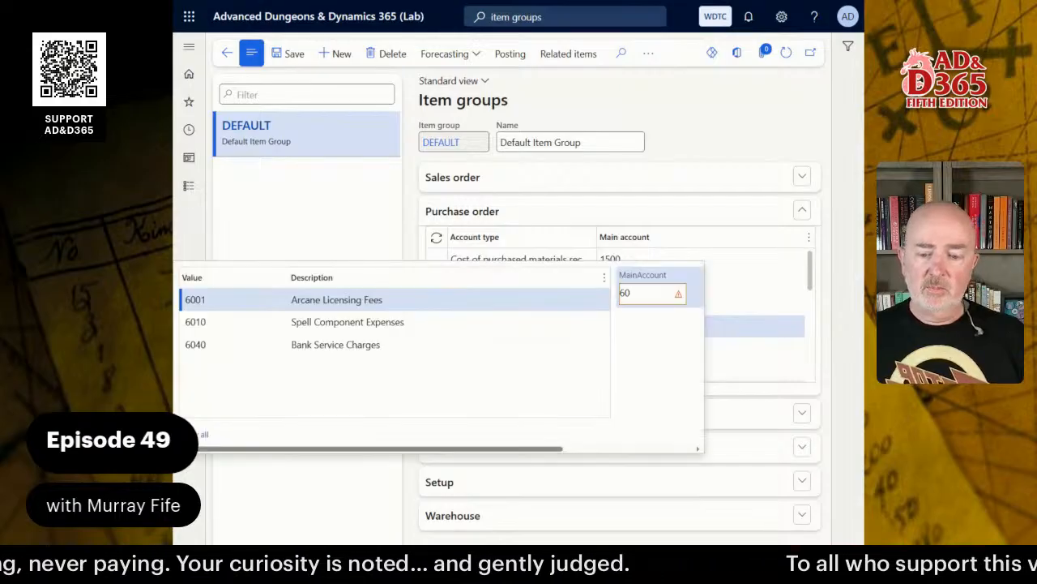
key(Down)
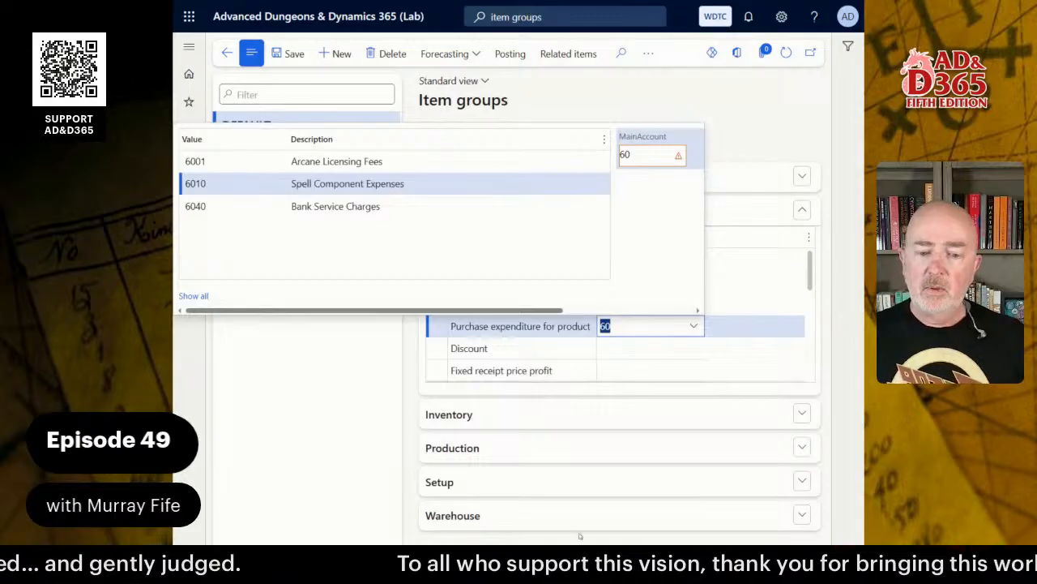
click(345, 185)
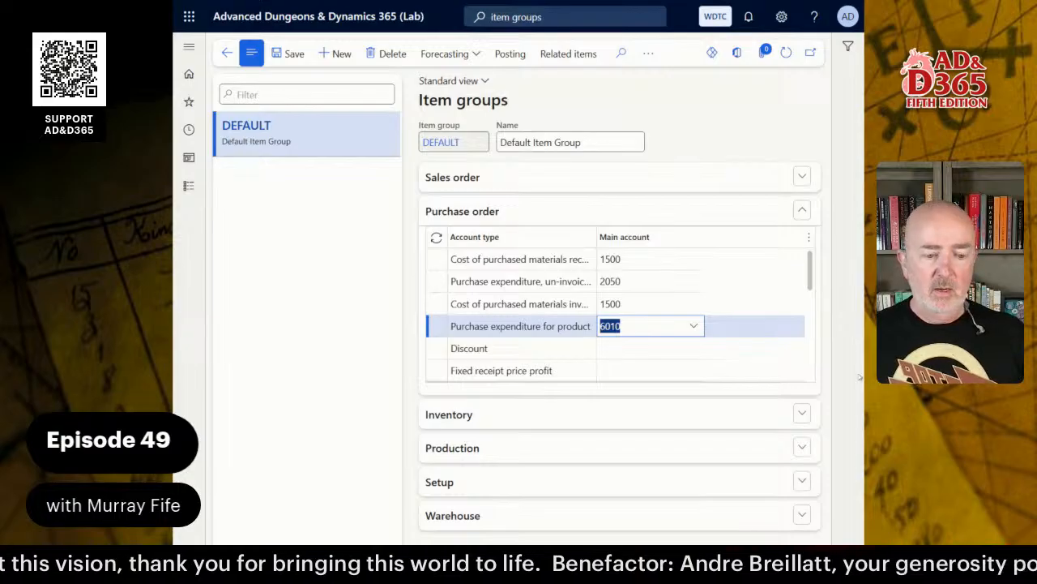
Step: Set the main account for Purchase, accrual in the Purchase order accounts to 2050, Accruals
scroll(811, 272, down, 1)
drag(810, 273, 792, 316)
click(720, 318)
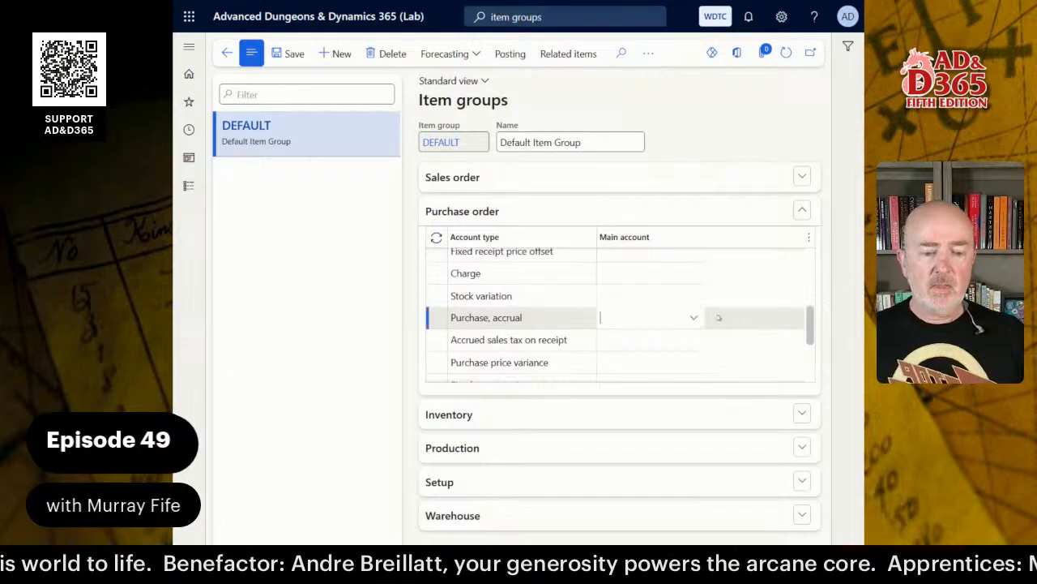
text(2050)
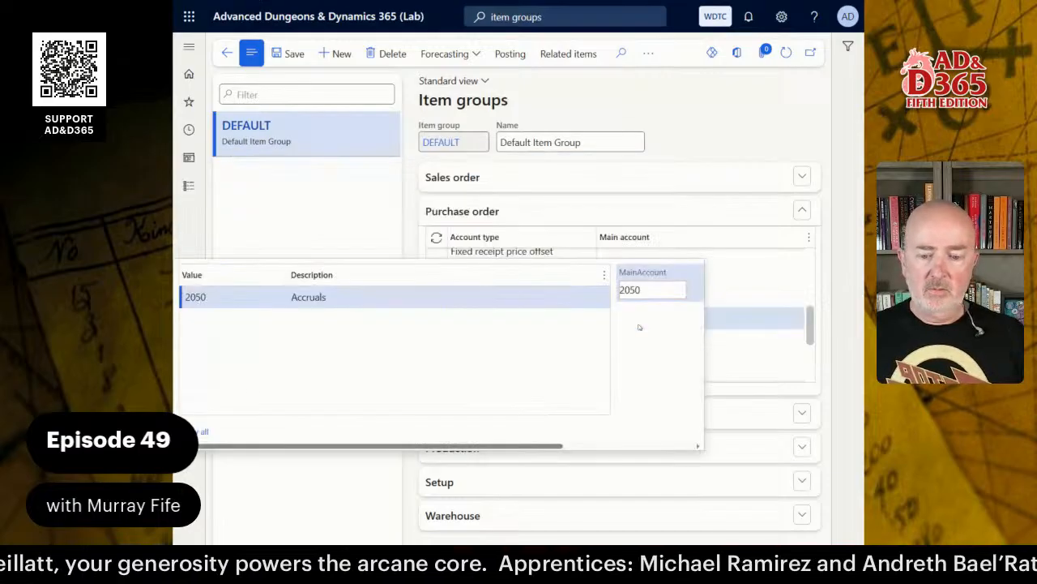
key(Tab)
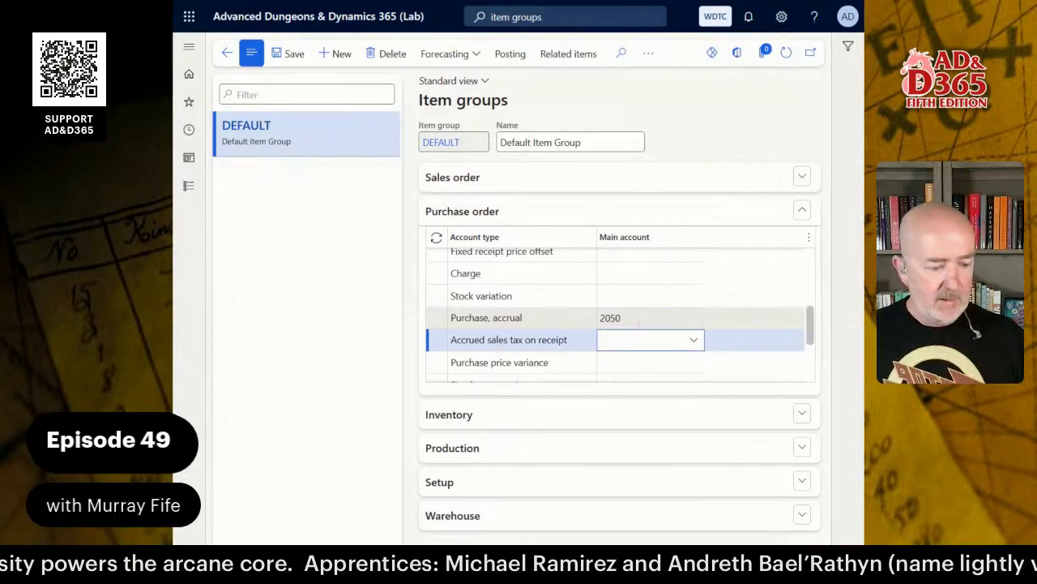
Step: Set the main account for Purchase price variance to 5000, Cost of Goods Sold, leaving Accrued sales tax on receipt blank
key(Tab)
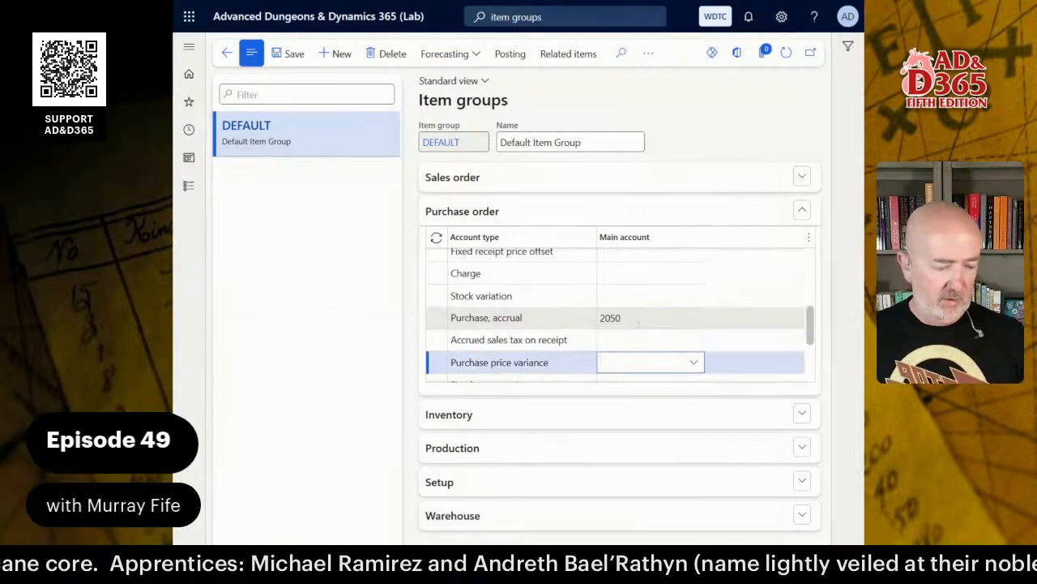
text(56)
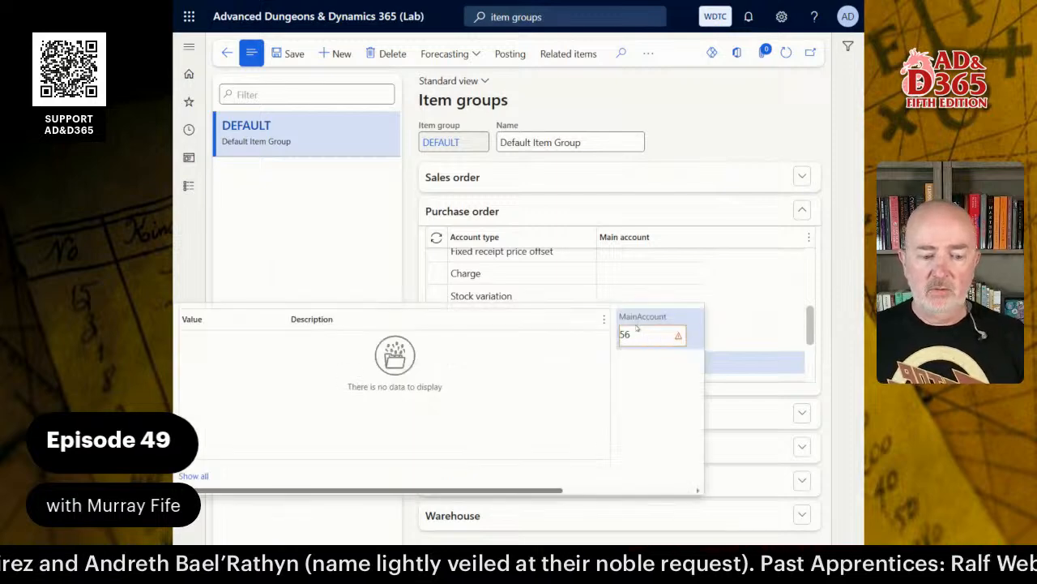
key(BackSpace)
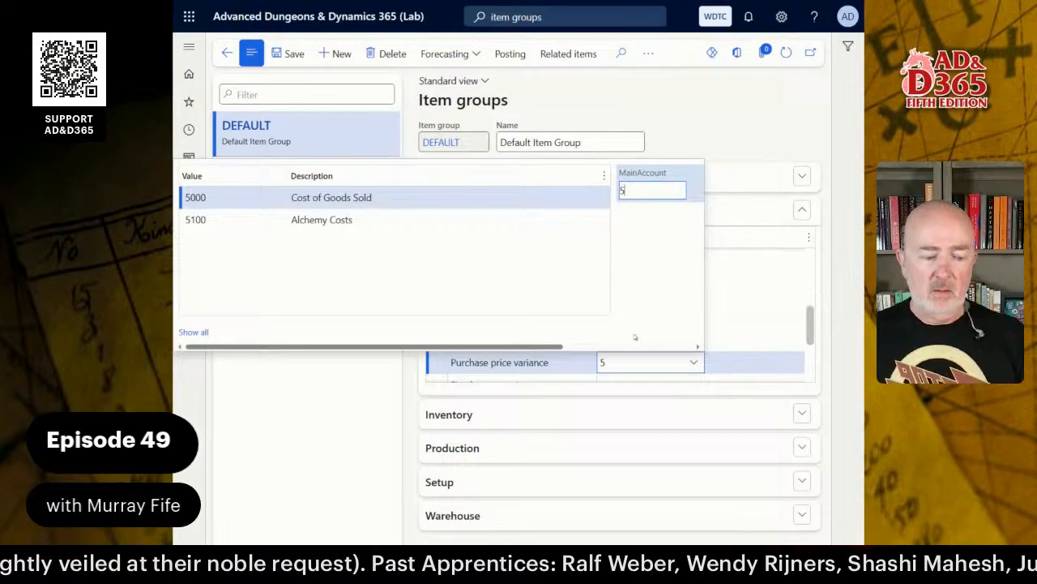
key(Return)
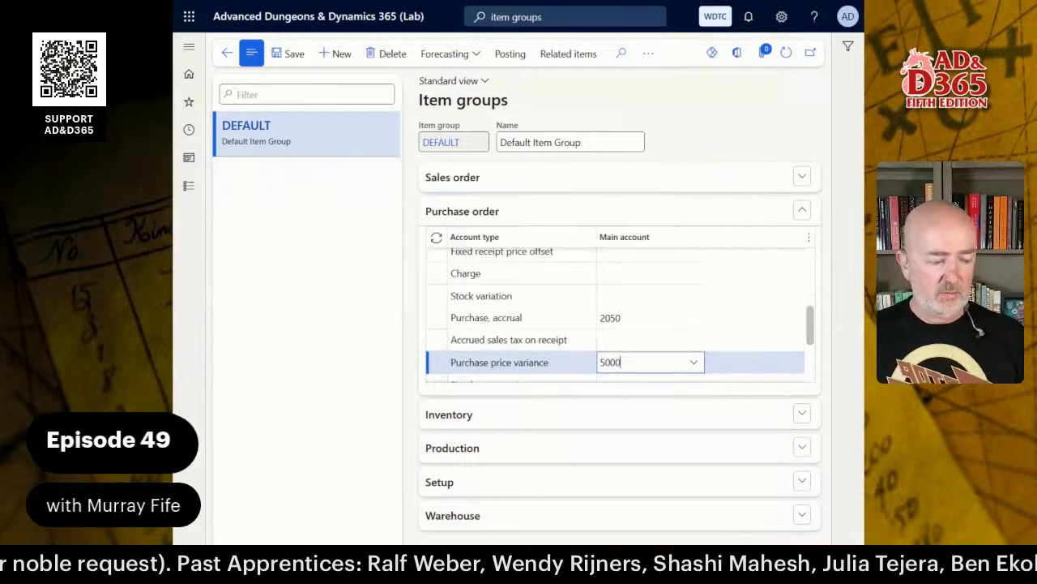
click(508, 210)
click(509, 211)
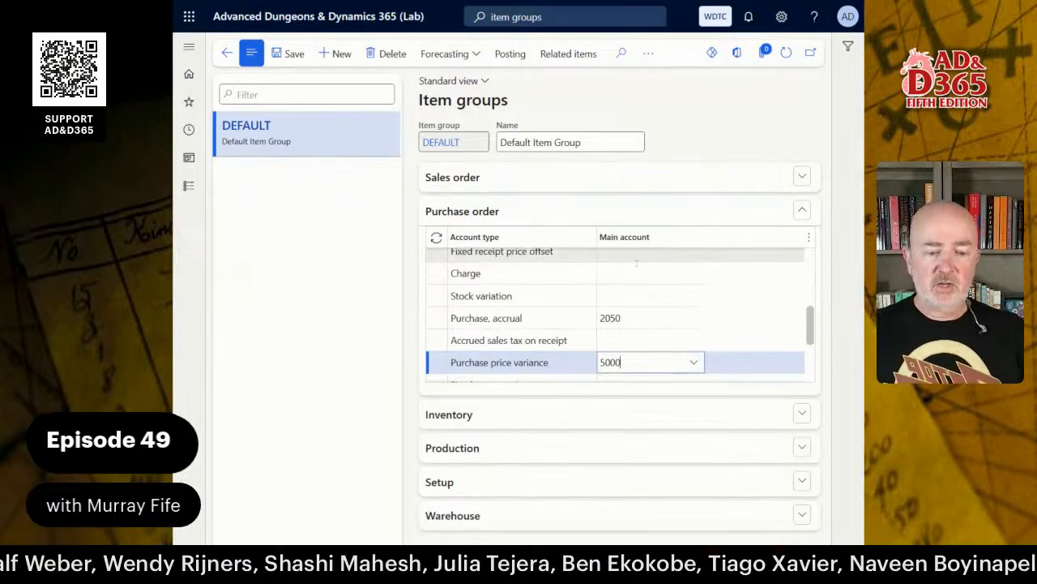
Step: Try to find a main account for the purchase order Discount by searching for "dis", and clear the entry
scroll(627, 252, down, 1)
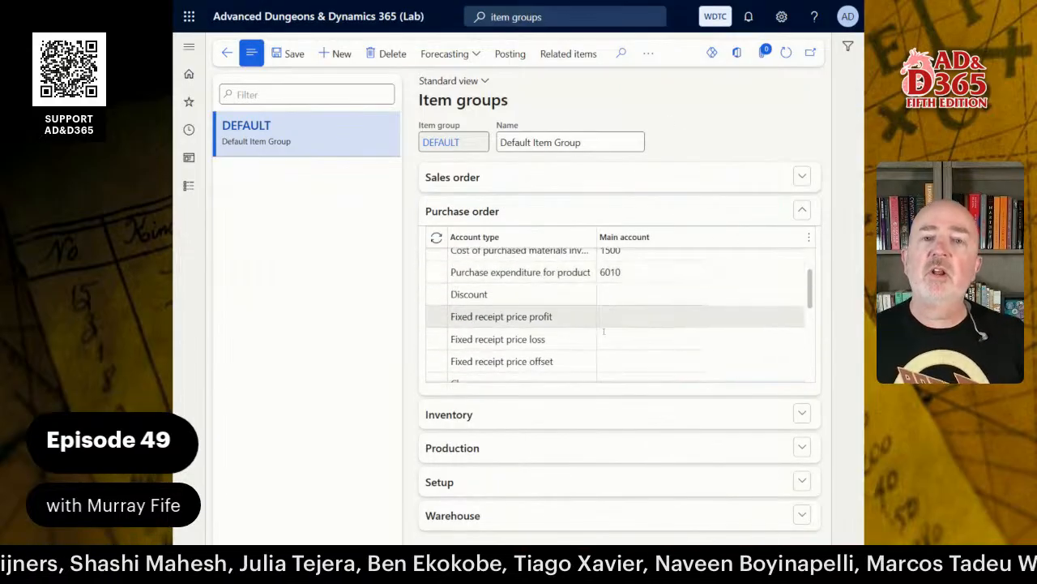
click(618, 296)
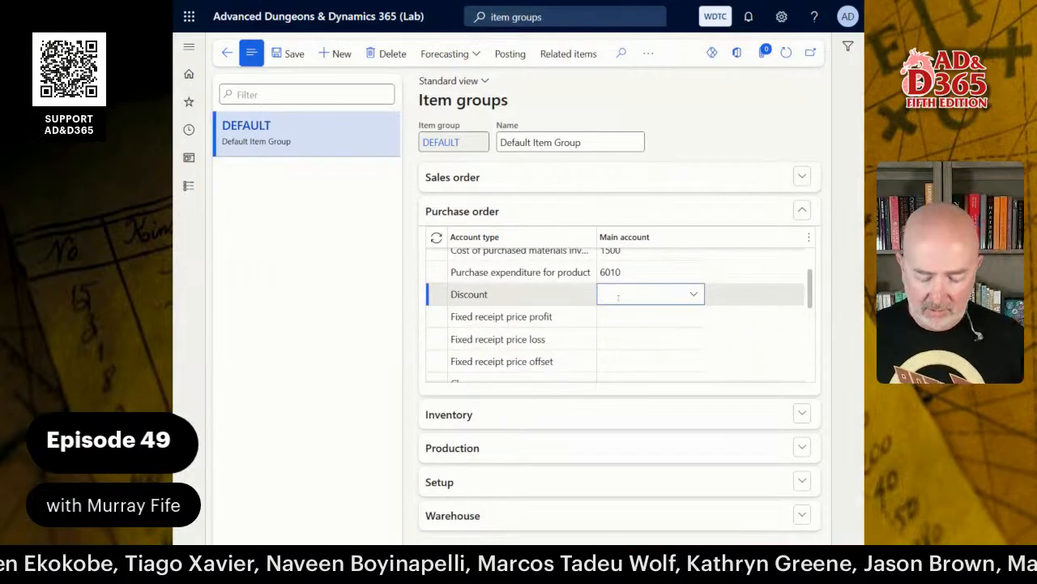
text(dis)
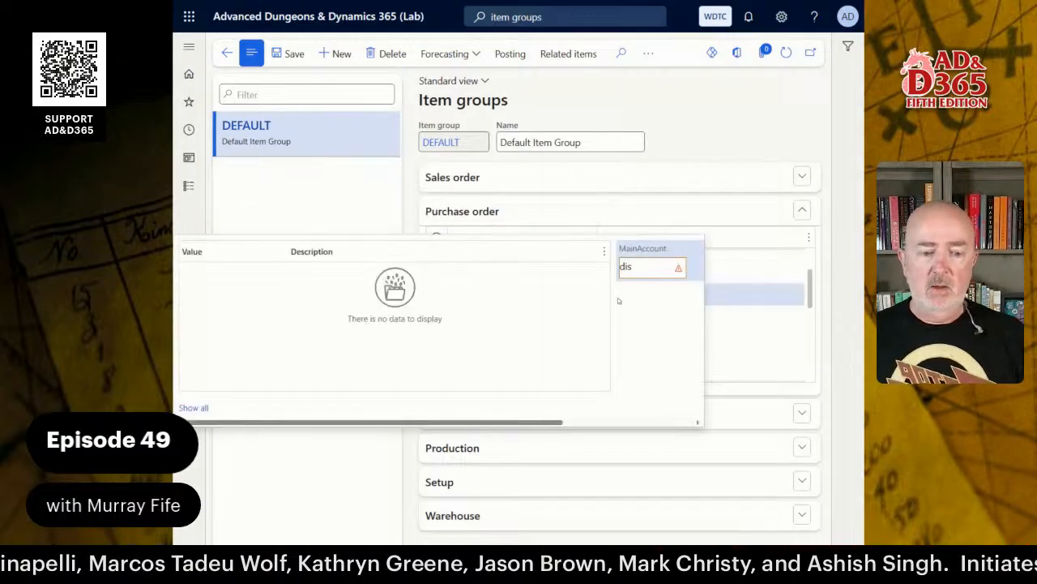
key(Escape)
key(BackSpace)
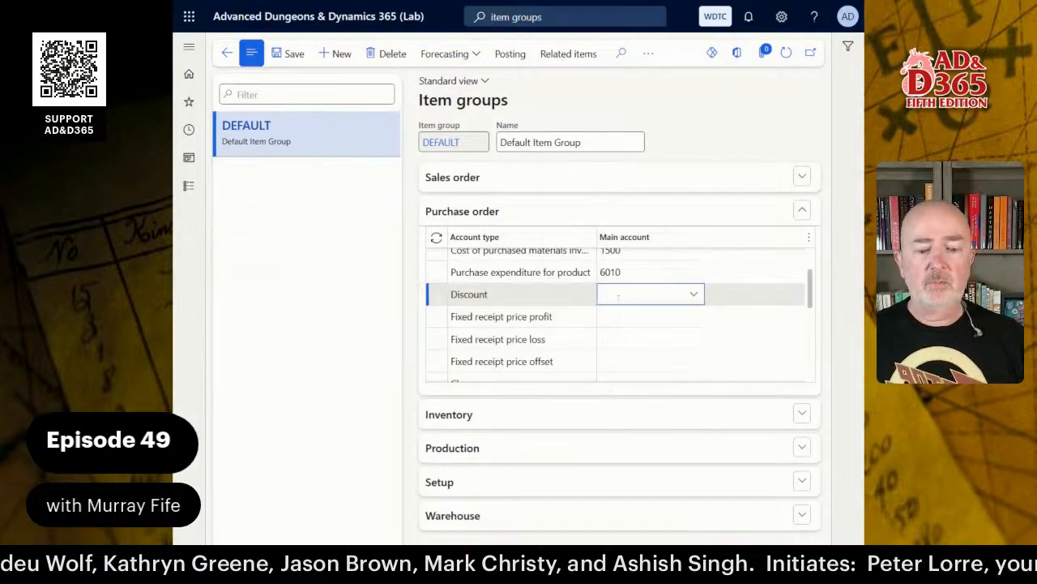
Step: Collapse the Purchase order accounts and expand the Inventory accounts of the default item group
click(457, 216)
click(455, 245)
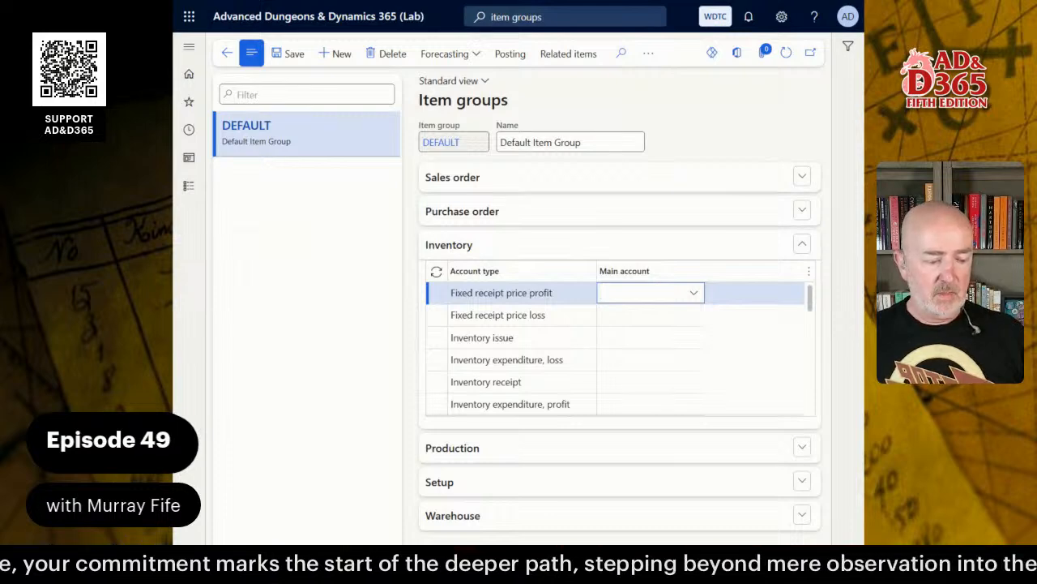
scroll(610, 361, down, 3)
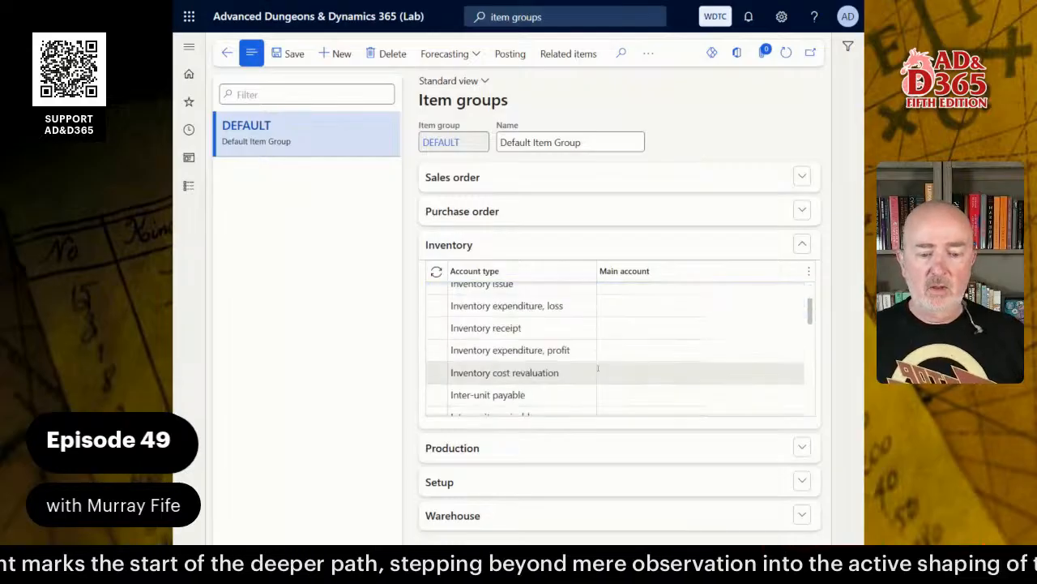
scroll(610, 361, down, 1)
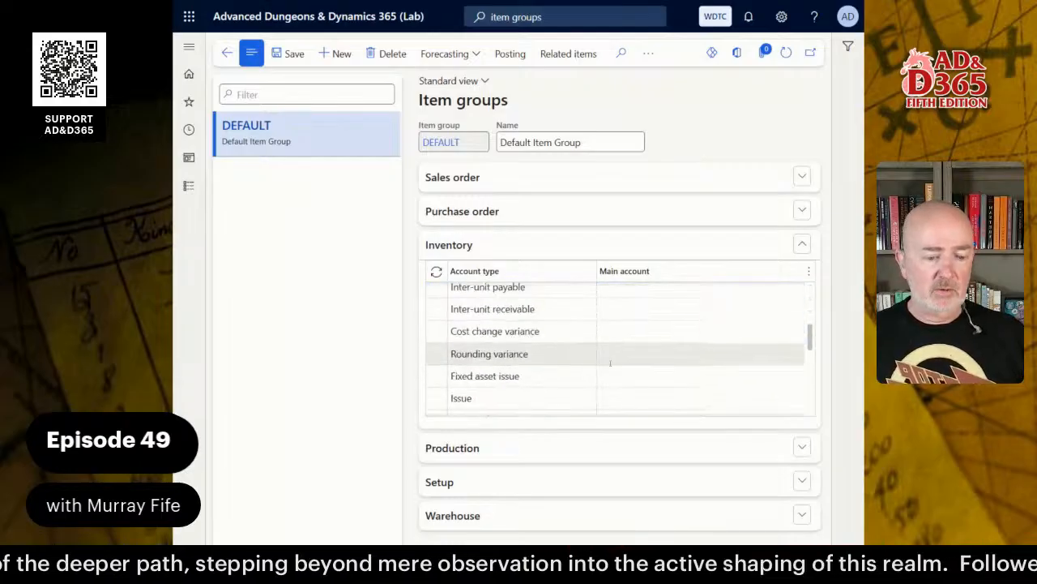
Step: Set the main account for Rounding variance in the Inventory accounts to 2600, Rounding, by searching for "rou"
click(614, 356)
text(6)
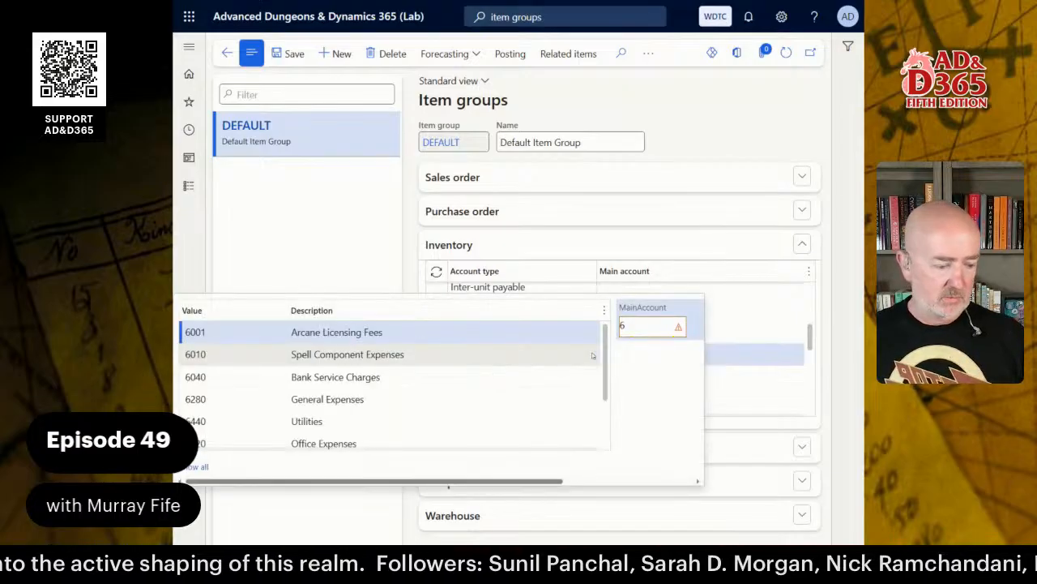
key(BackSpace)
text(9)
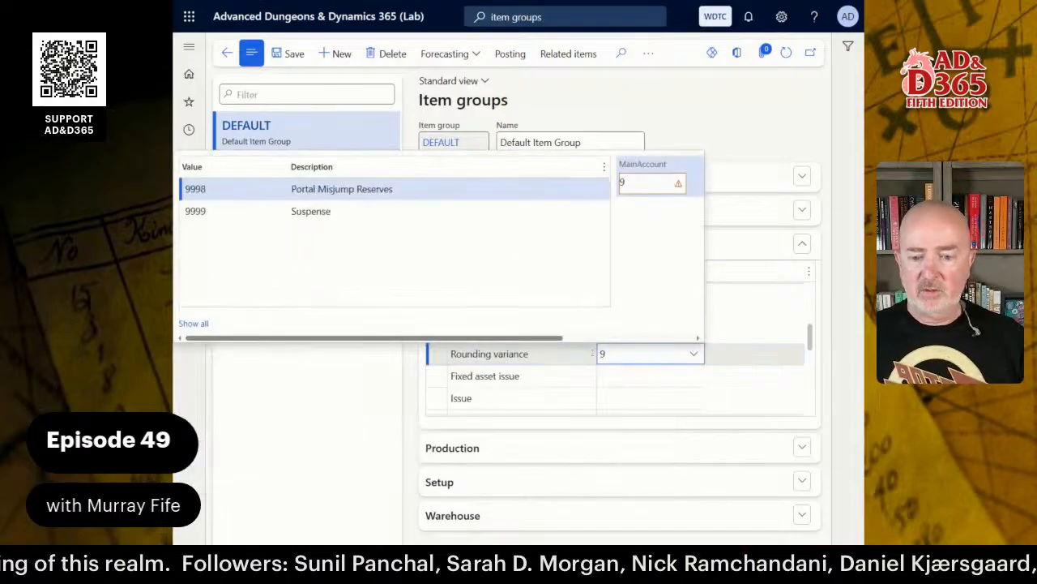
key(BackSpace)
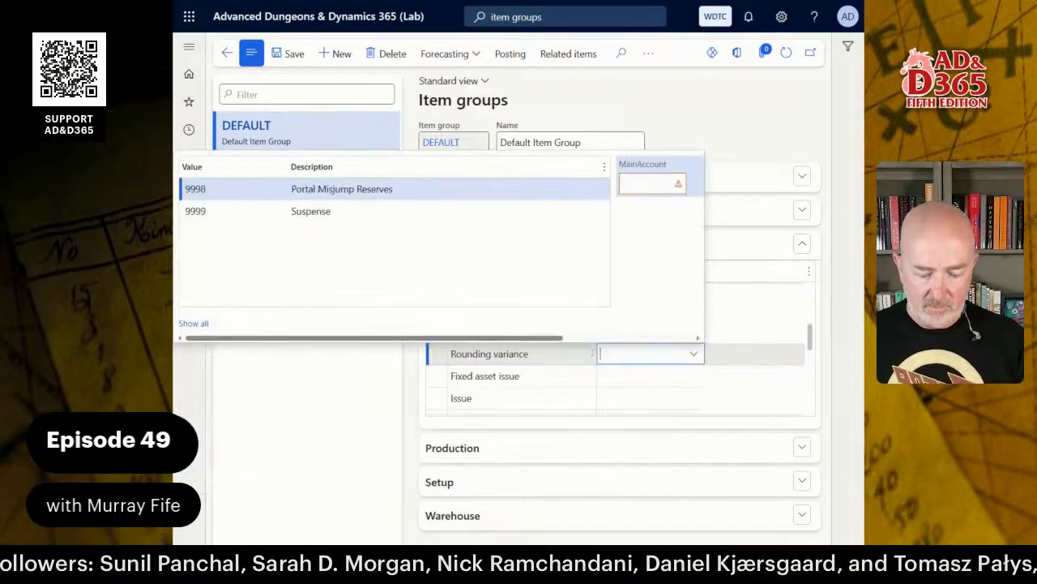
text(69)
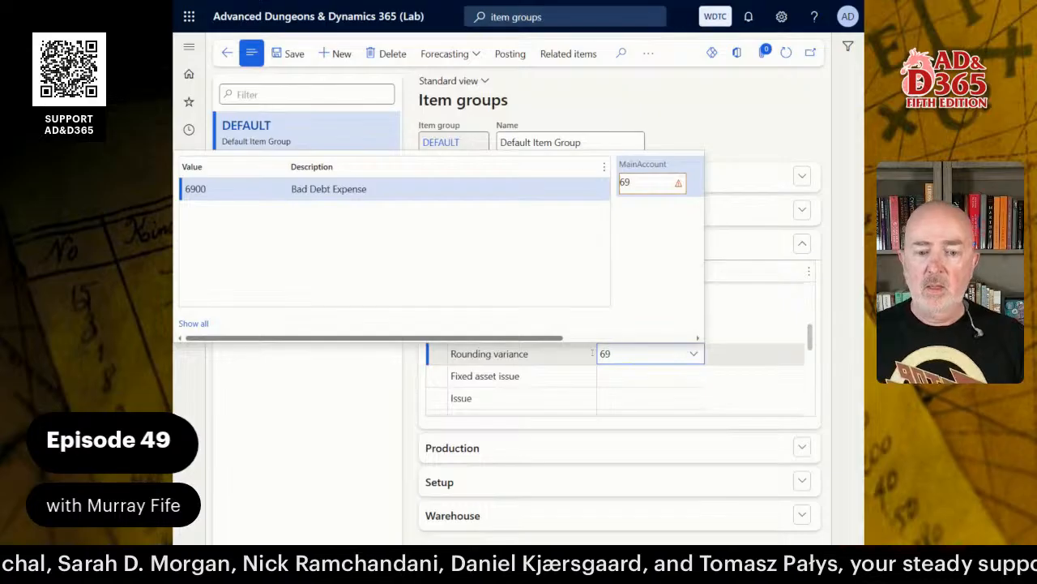
key(Return)
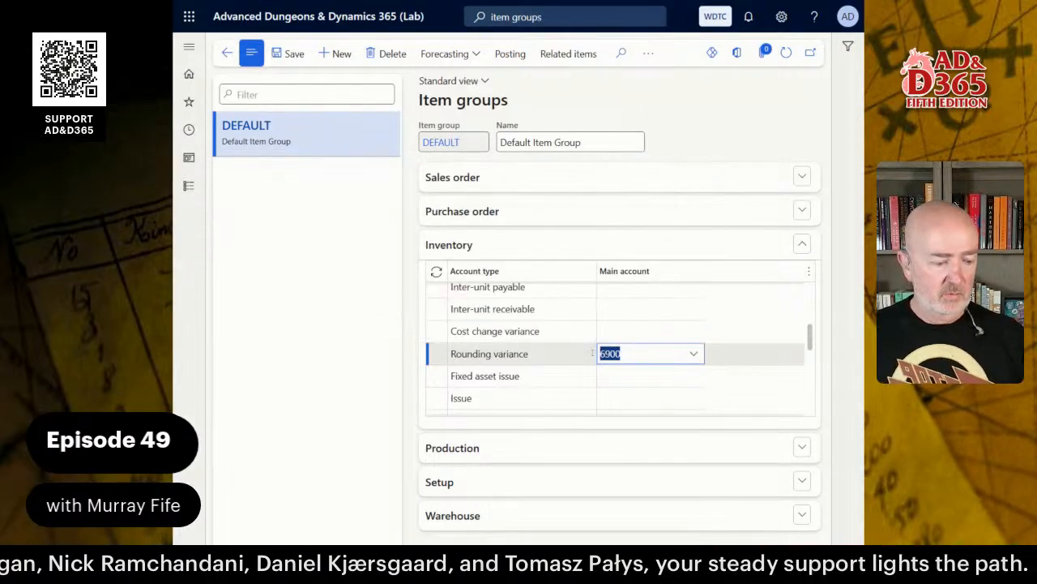
text(rou)
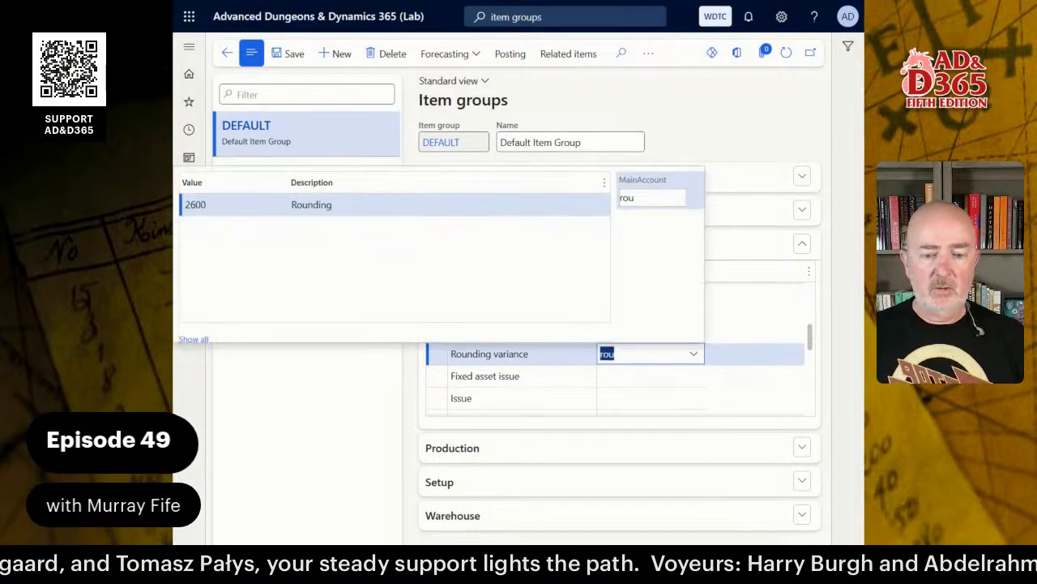
key(Return)
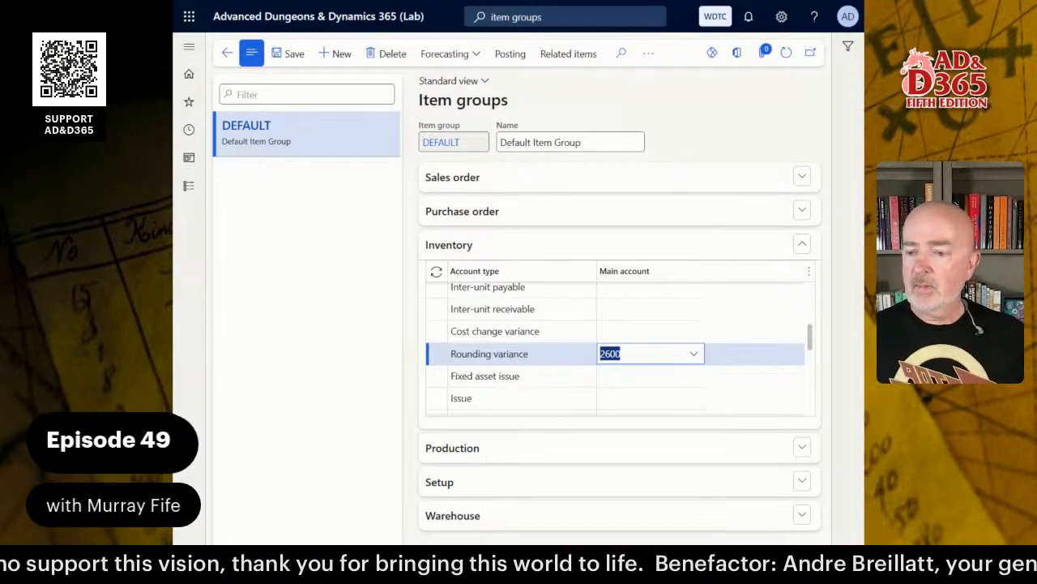
Step: Switch to the configuration guide in Word and review the sales, purchase and inventory posting account instructions and tables
key(alt+Tab)
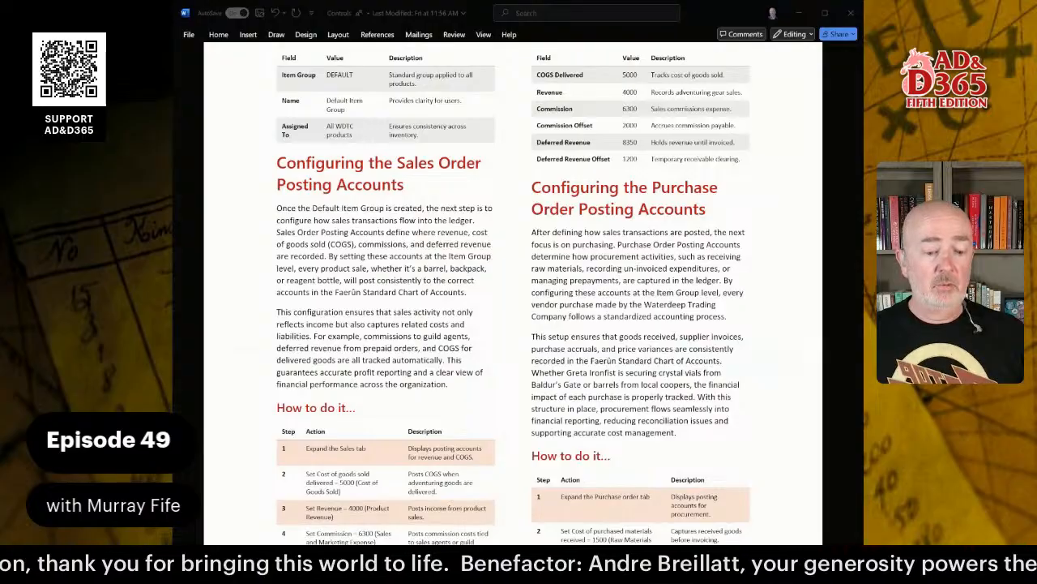
scroll(513, 292, up, 3)
scroll(513, 292, up, 1)
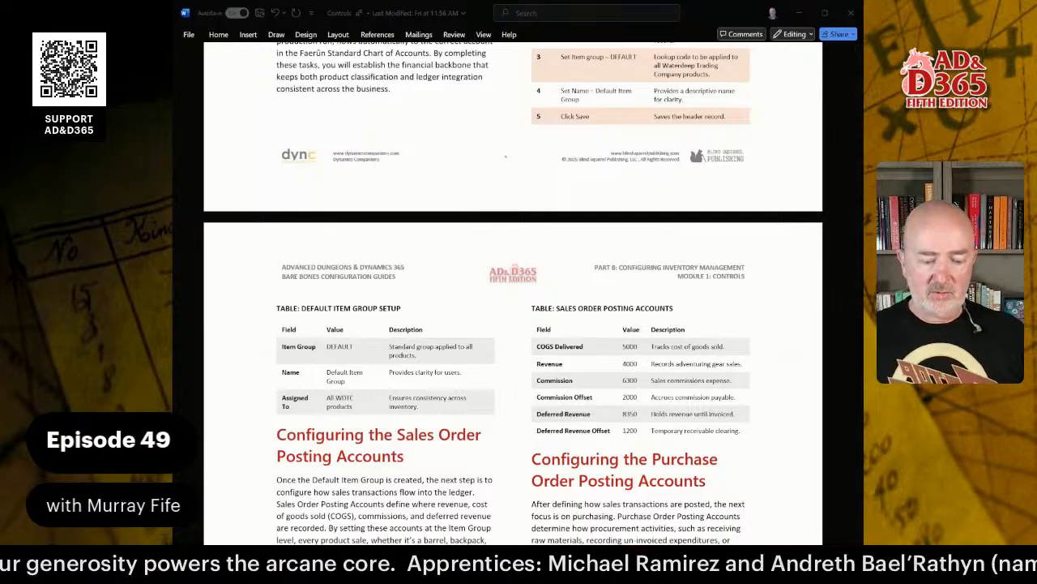
scroll(513, 292, down, 5)
scroll(513, 291, up, 3)
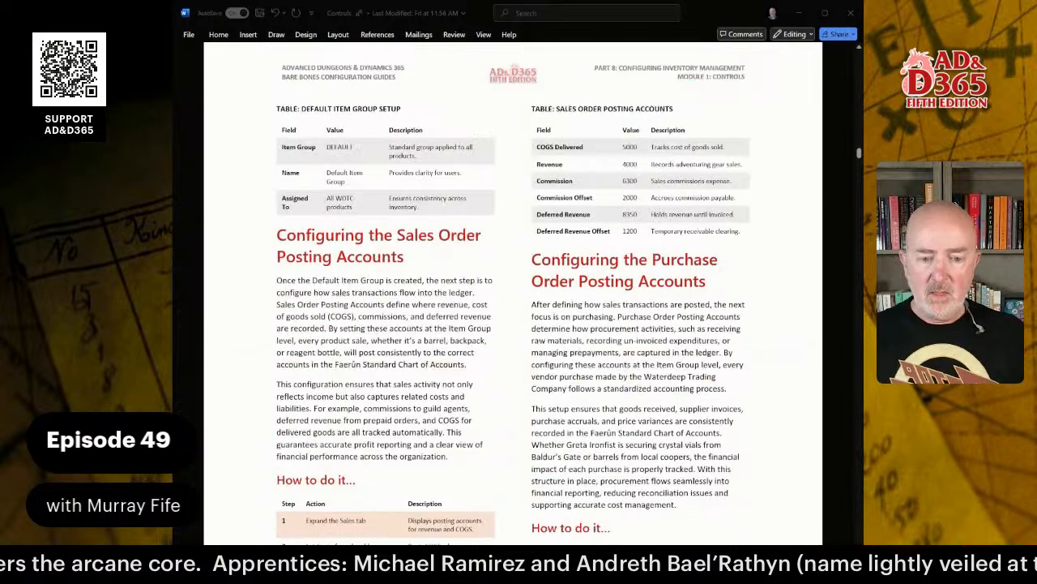
scroll(513, 292, up, 2)
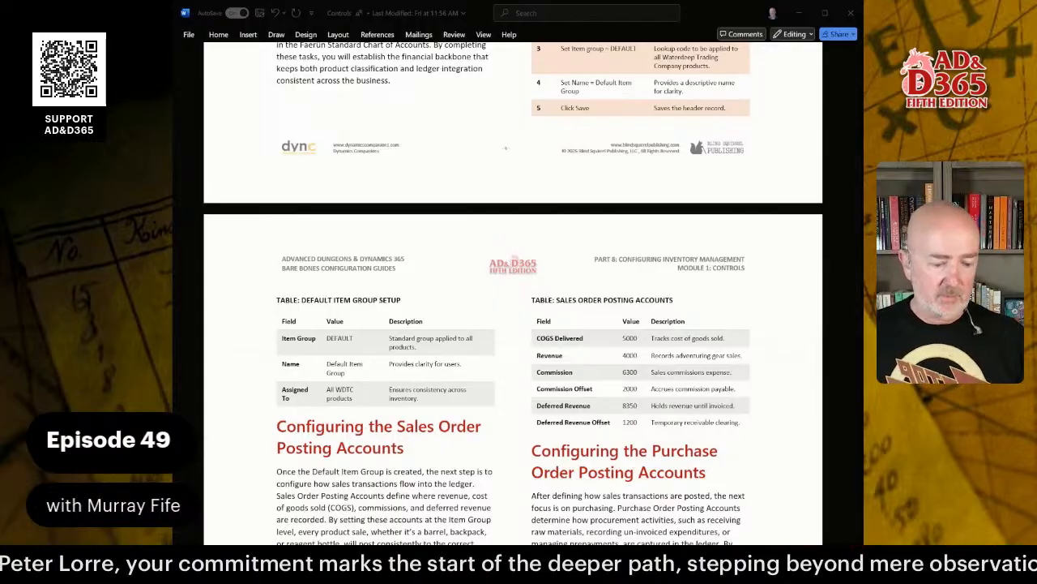
scroll(513, 293, down, 8)
scroll(513, 294, up, 3)
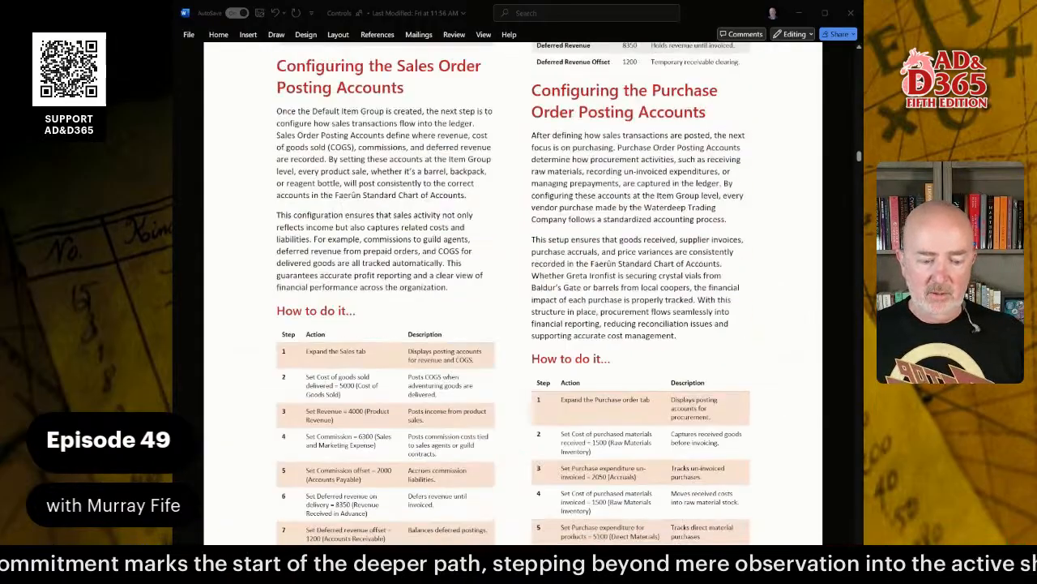
scroll(513, 294, up, 3)
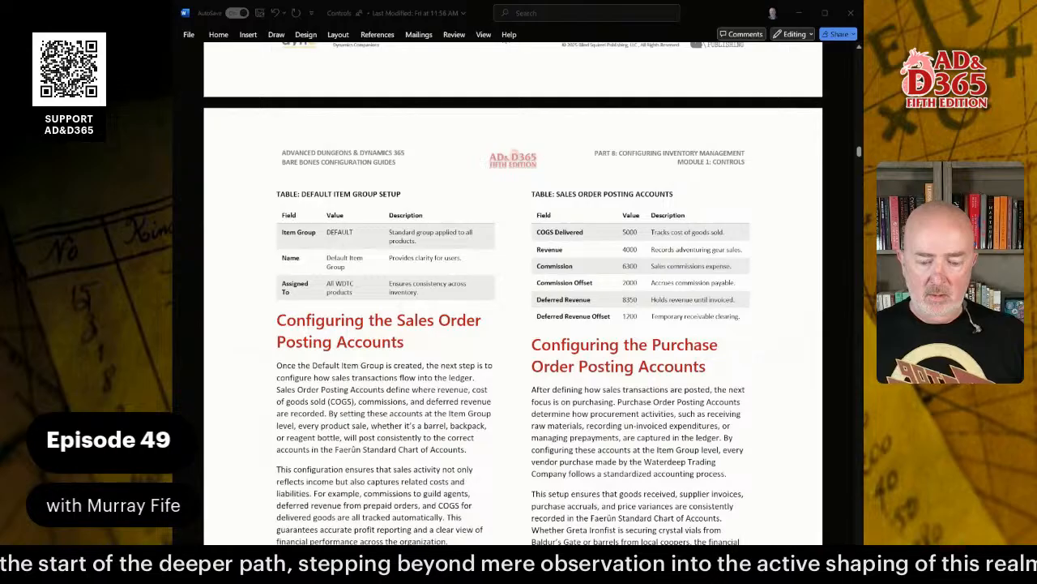
scroll(513, 293, up, 2)
scroll(513, 293, down, 12)
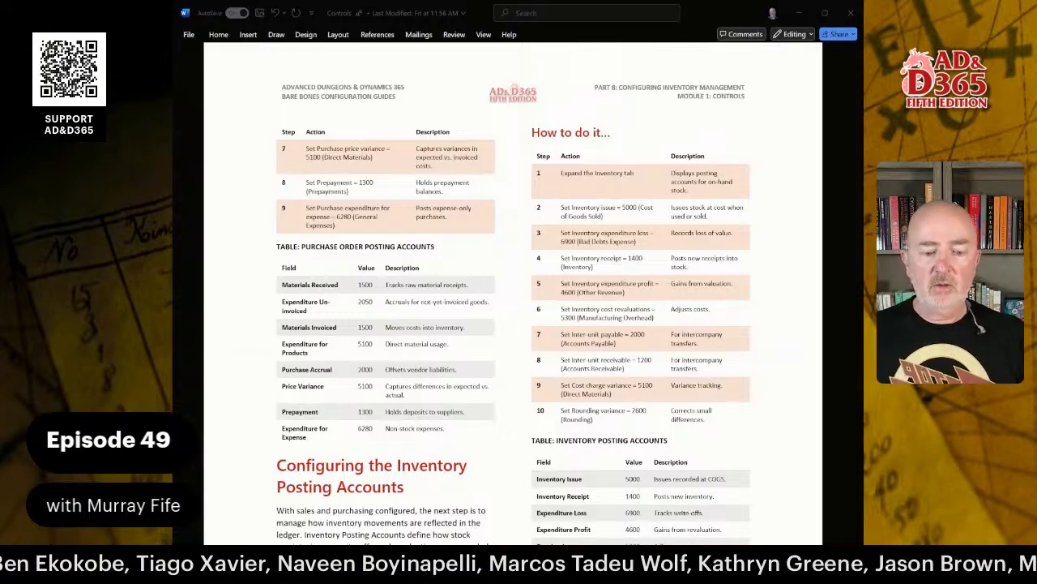
Step: Review the inventory posting accounts table and the introduction to the production posting accounts in the configuration guide
scroll(513, 292, down, 3)
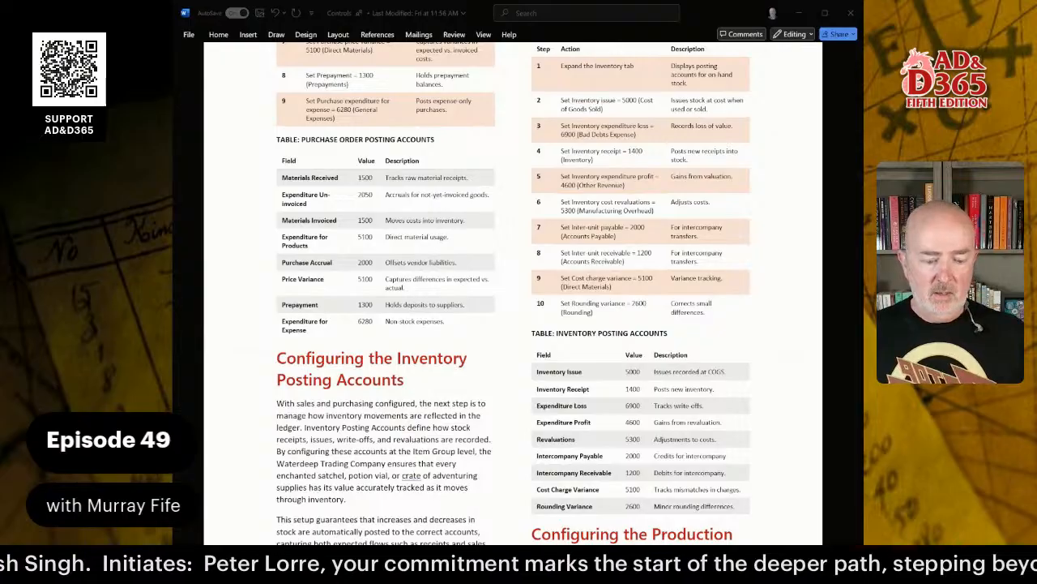
scroll(568, 284, down, 1)
scroll(511, 291, down, 12)
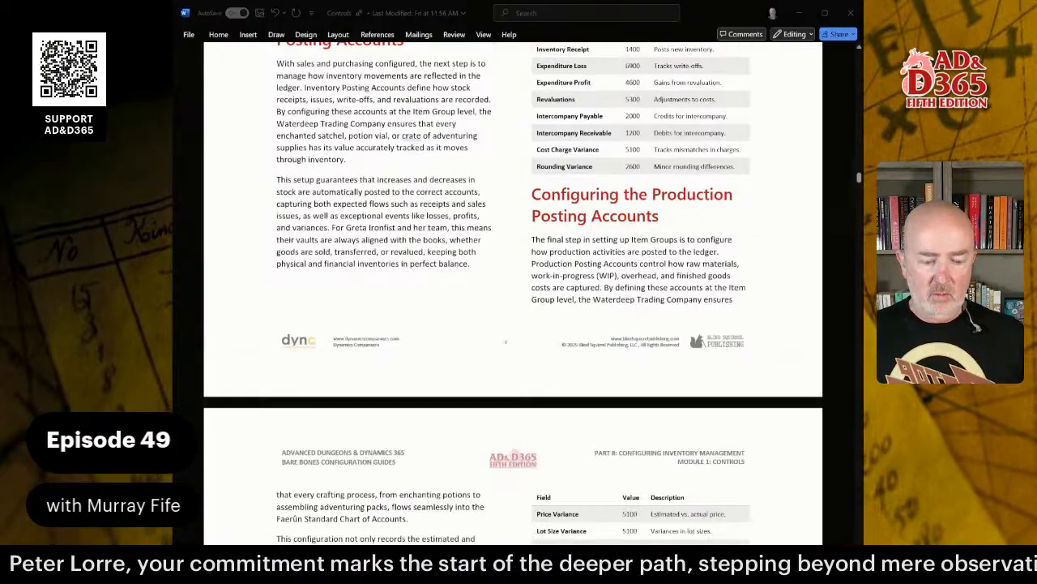
scroll(511, 292, down, 5)
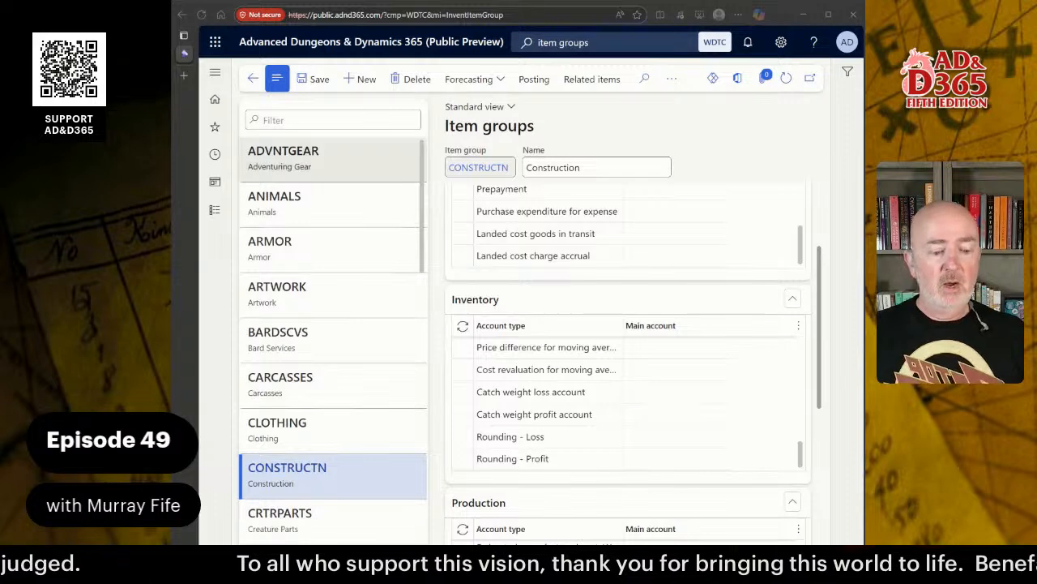
Step: Look up the Adventuring Gear, Animals, Clothing and Storage item groups in the Public Preview environment, and reconnect its session
click(372, 147)
double_click(292, 151)
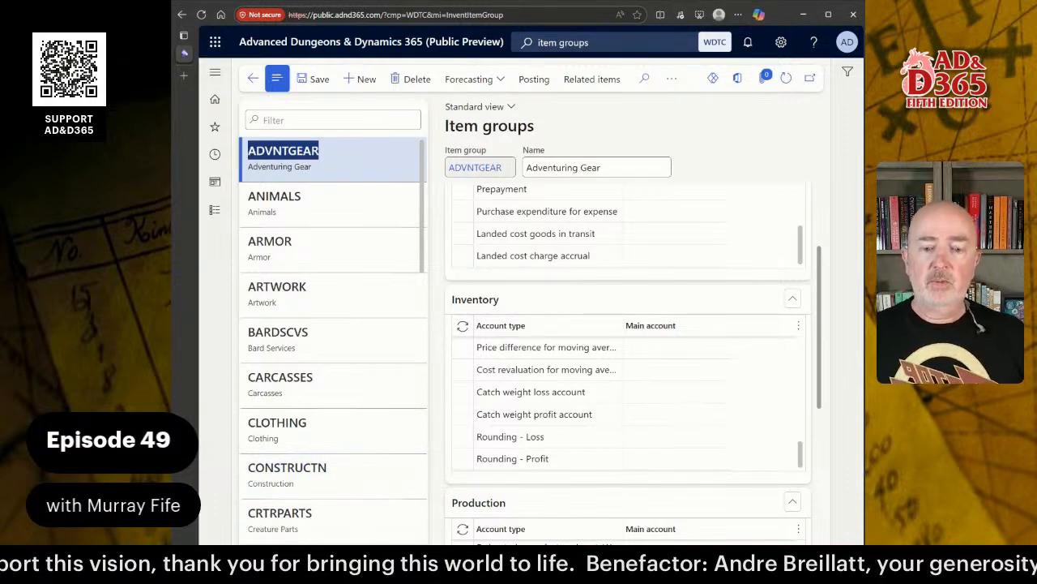
key(alt+Tab)
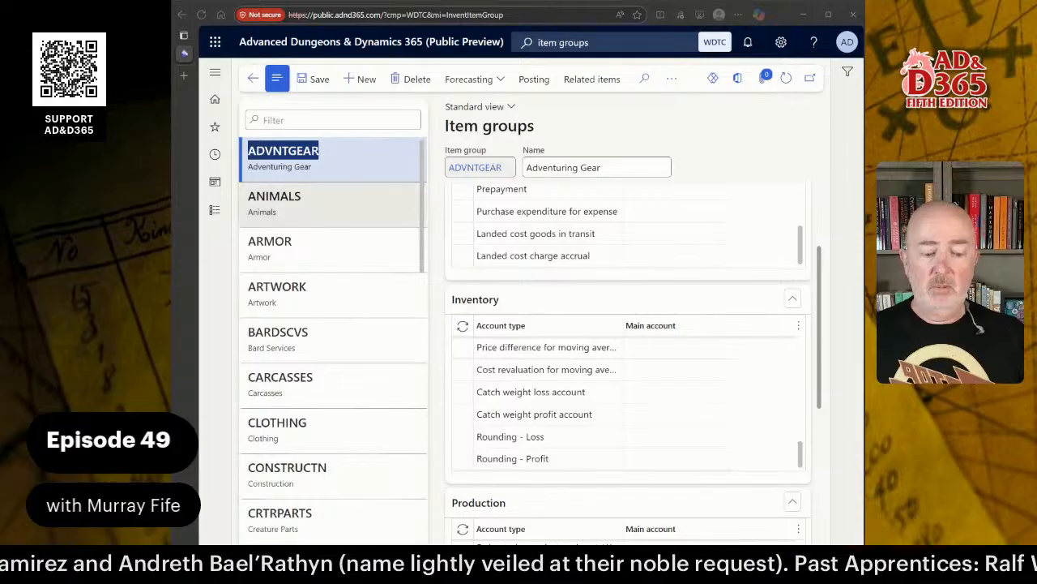
click(276, 197)
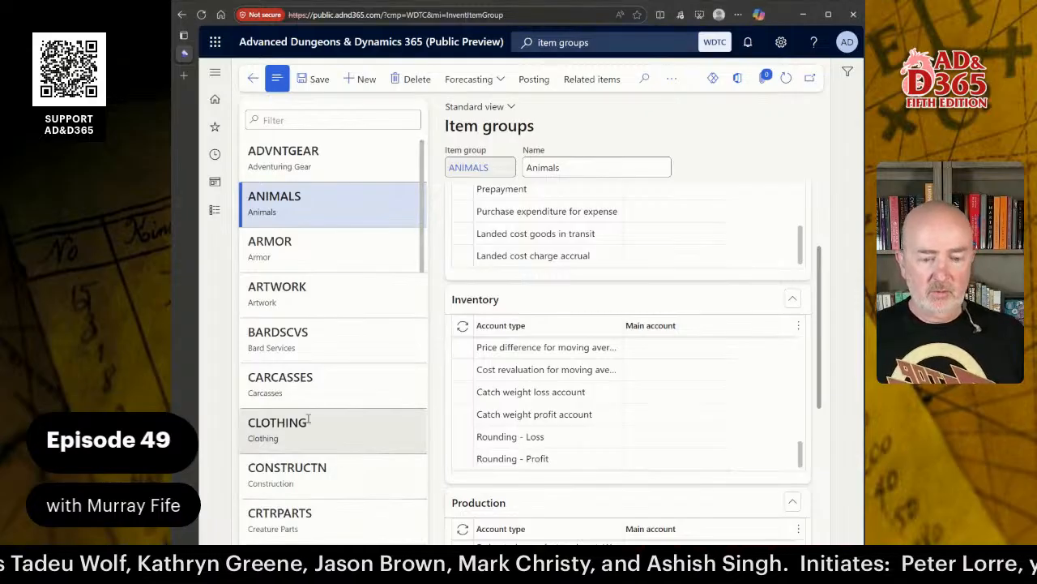
click(332, 430)
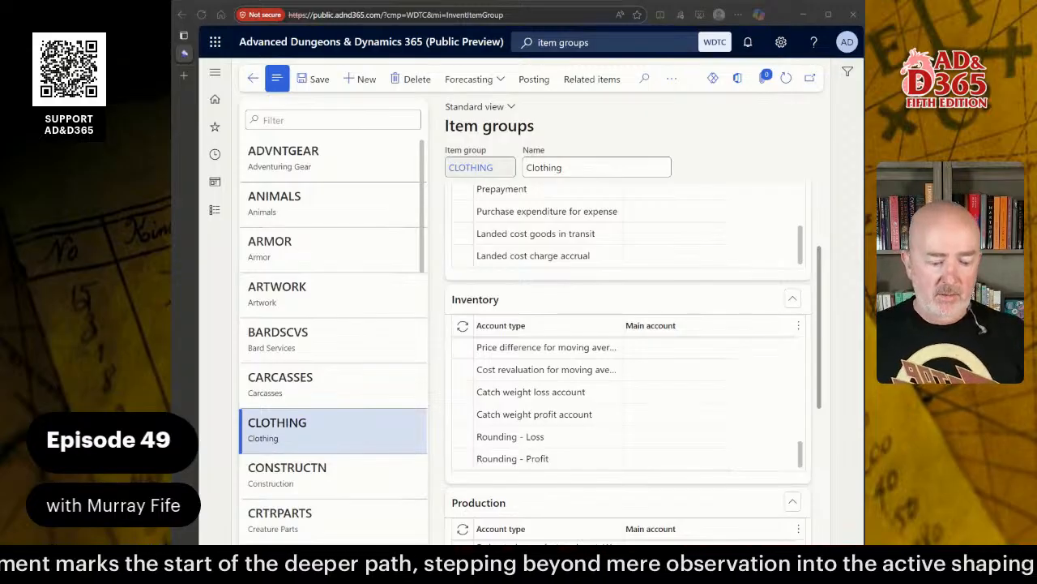
scroll(332, 381, down, 7)
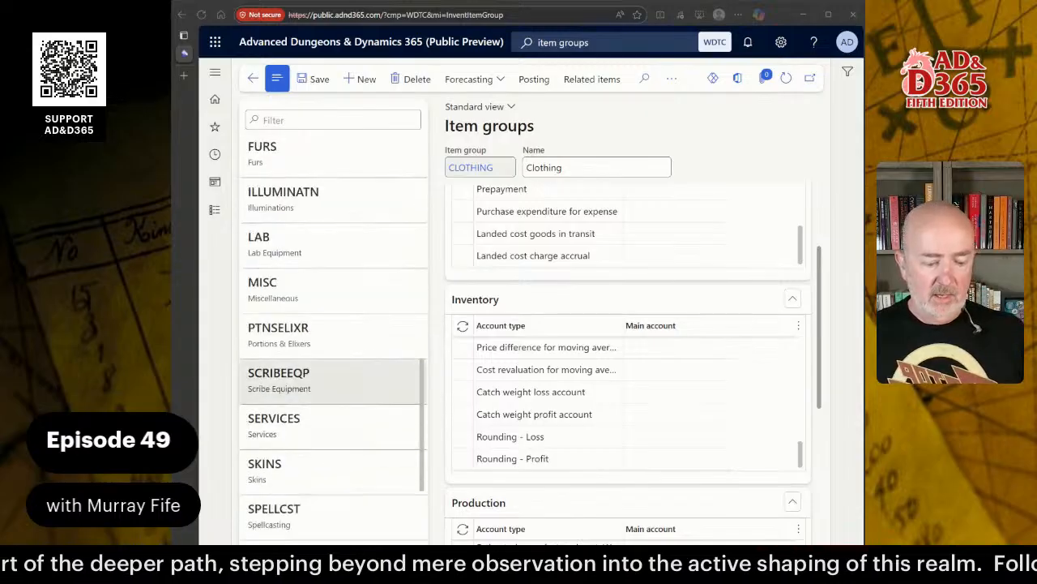
scroll(332, 397, down, 2)
click(332, 454)
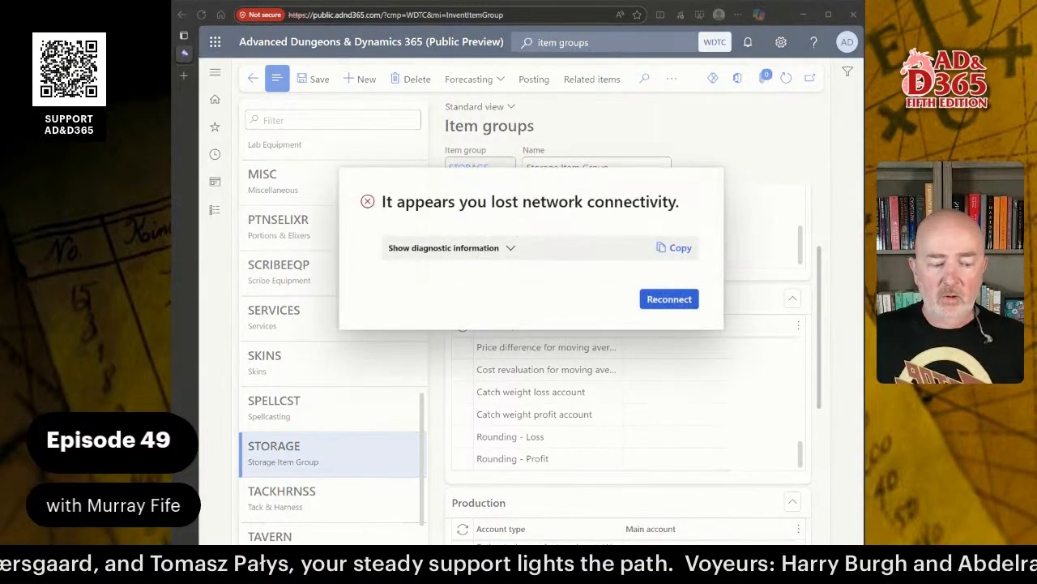
click(669, 299)
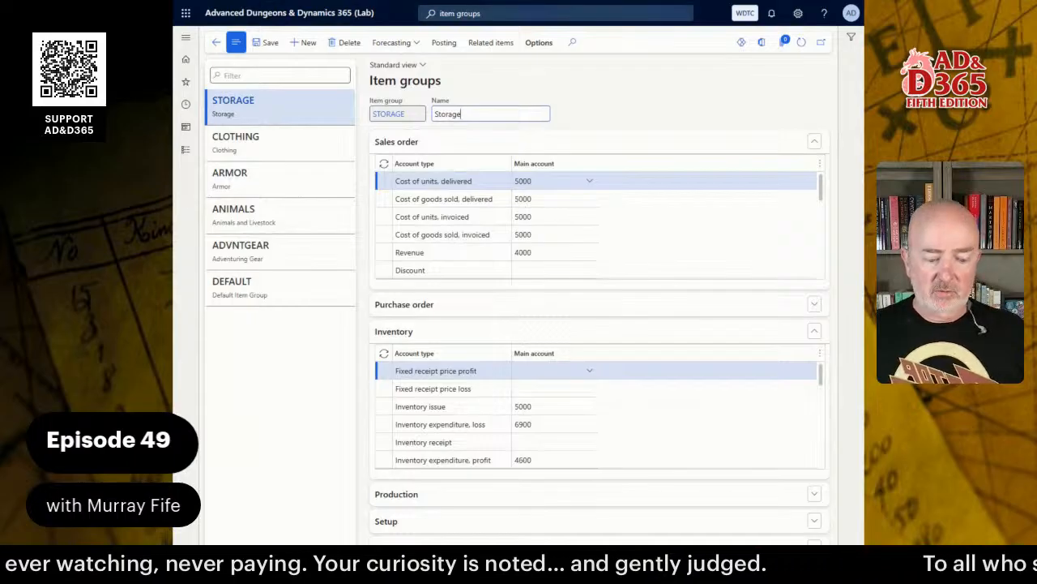
Step: Switch to the Lab environment and create and save an item group SERVICES with the name Services
click(301, 43)
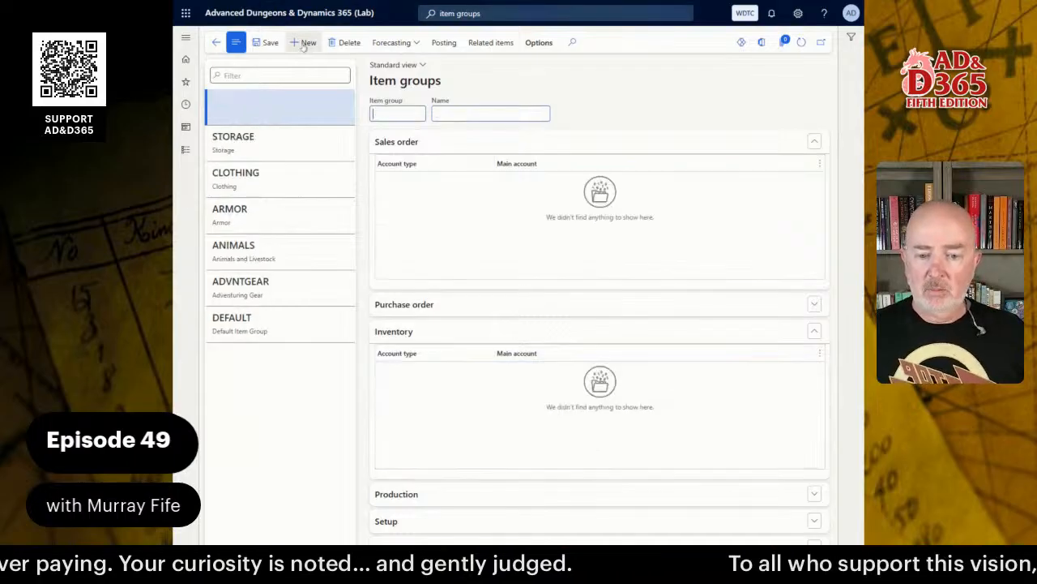
text(SER)
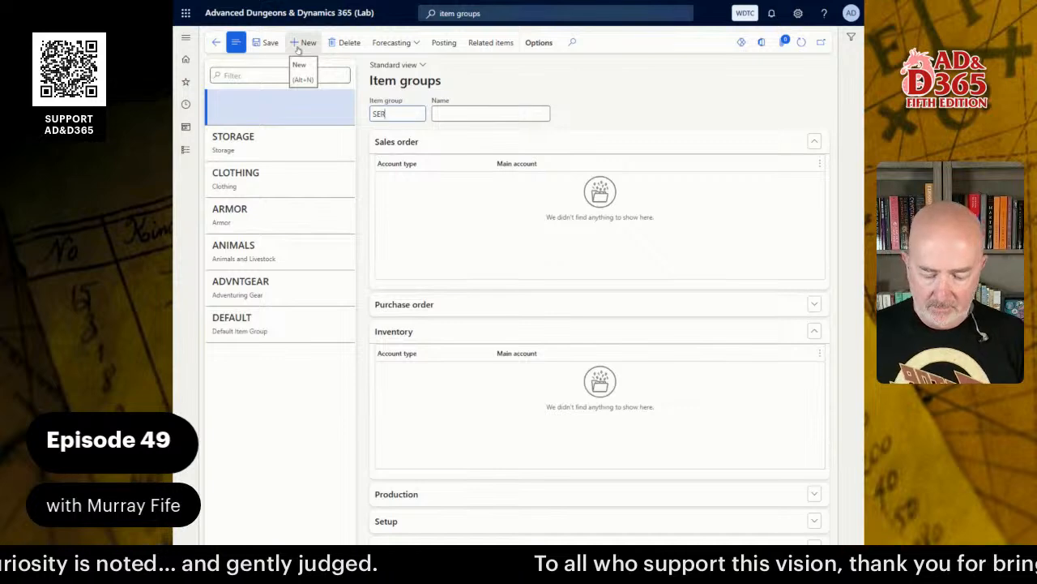
text(VICES)
key(Tab)
text(Services)
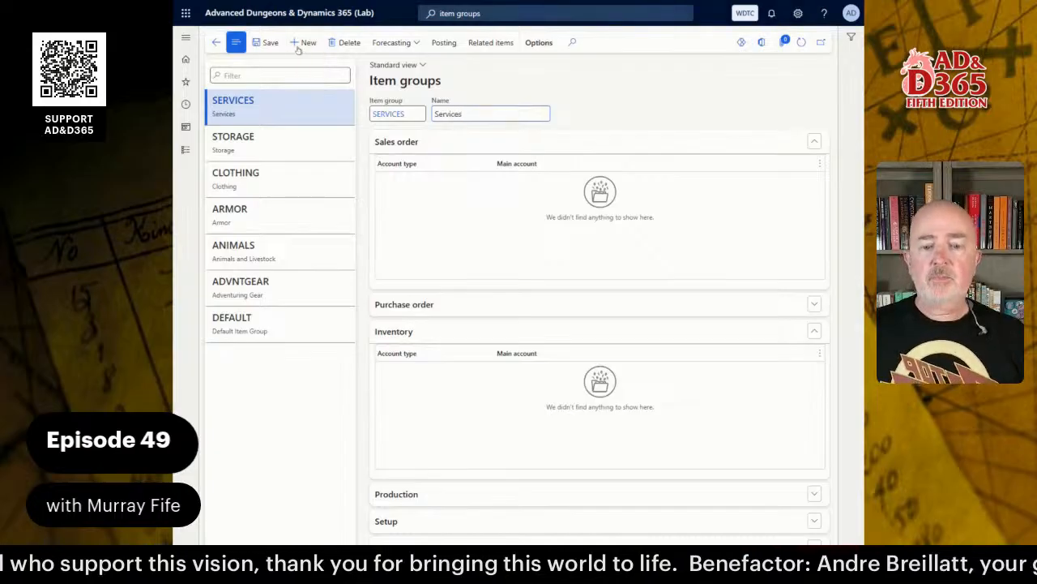
key(ctrl+s)
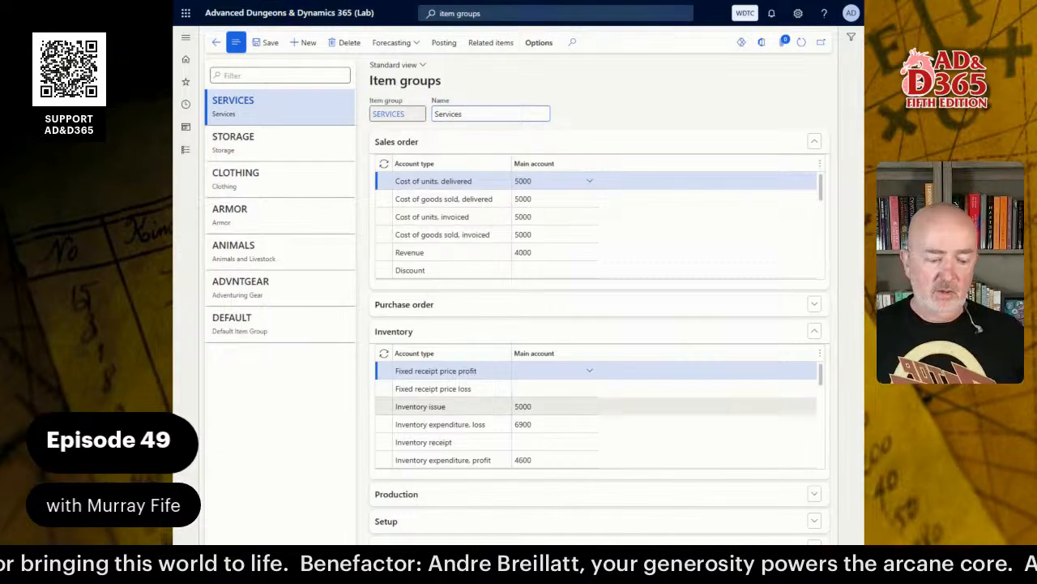
Step: Create and save an item group TAVERN with the name Tavern & Inn
click(307, 47)
text(TAVERN)
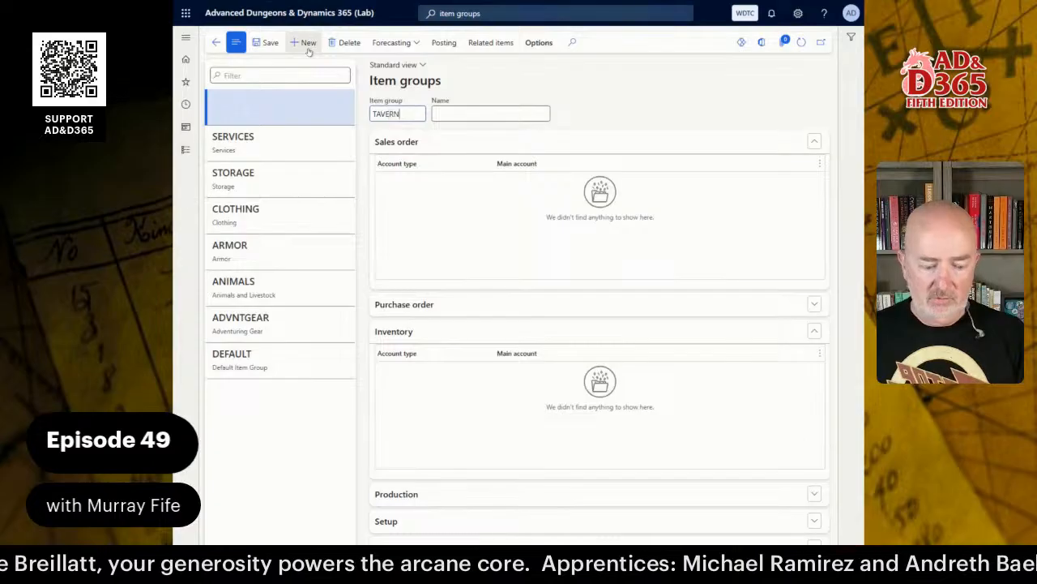
key(Tab)
text(Tavern)
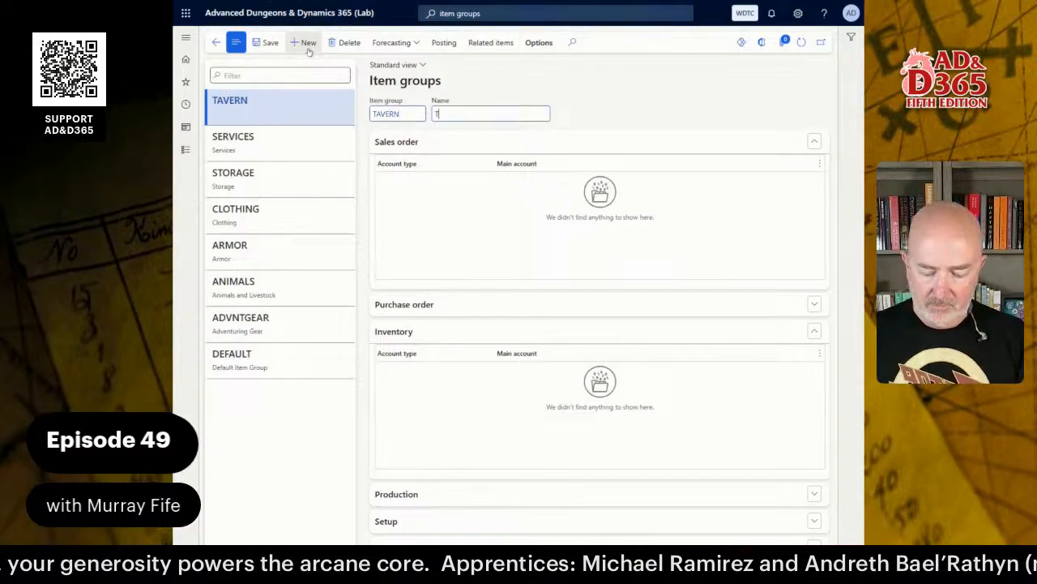
text( & Inn)
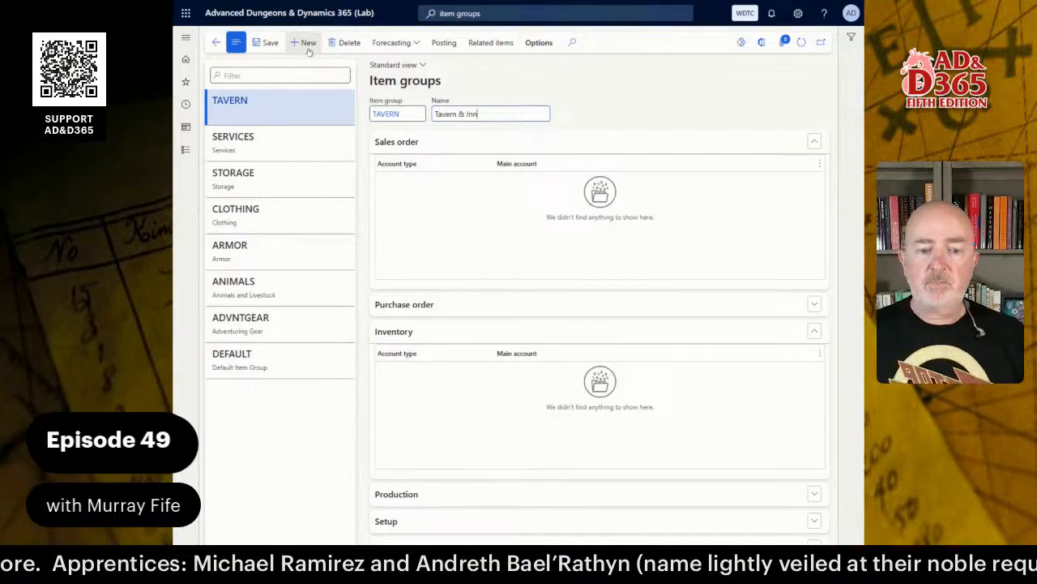
key(alt+s)
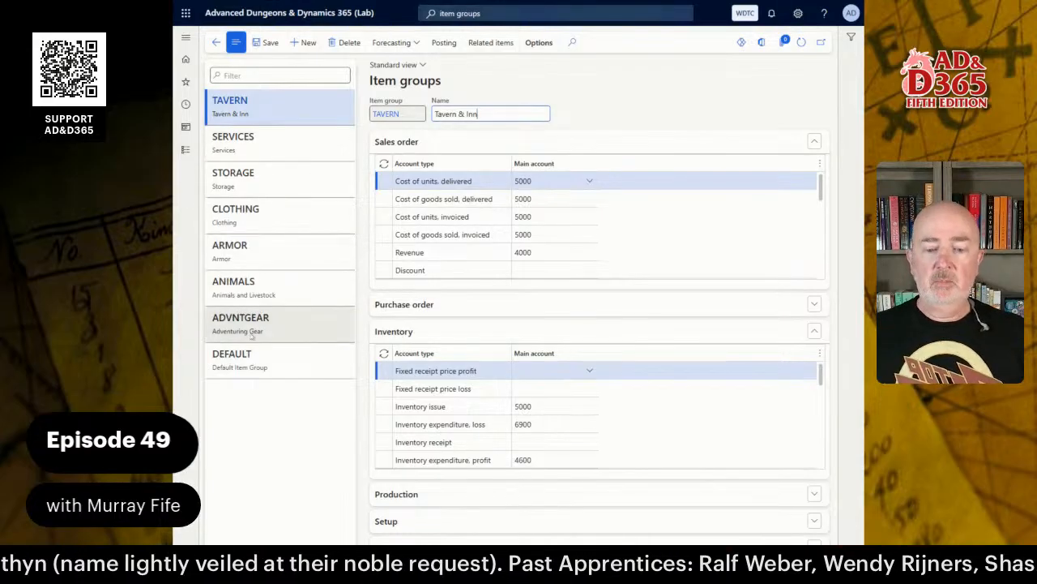
Step: Open the default item group and enlarge the page to view its posting accounts
click(263, 356)
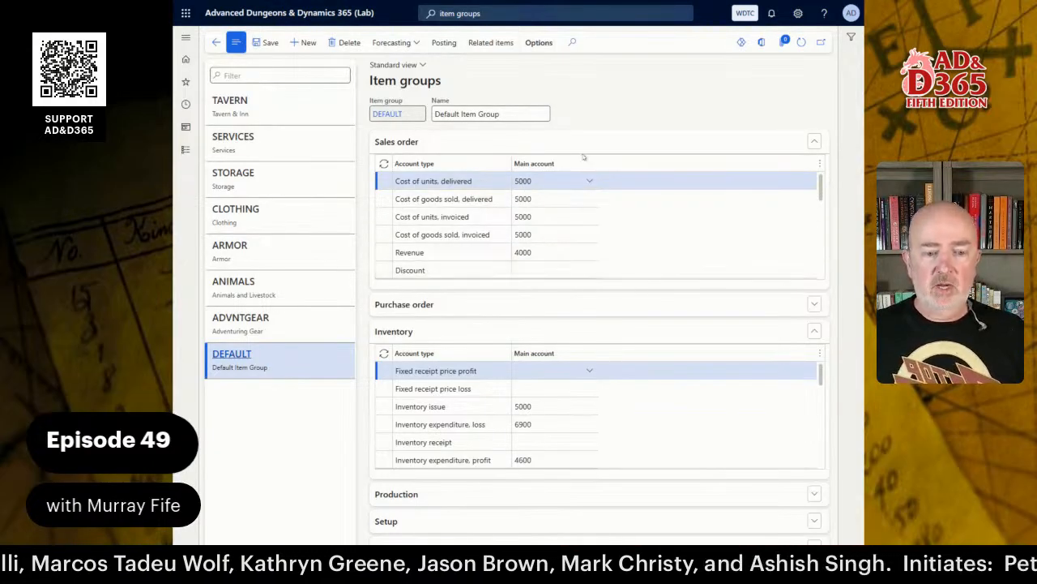
key(ctrl+plus)
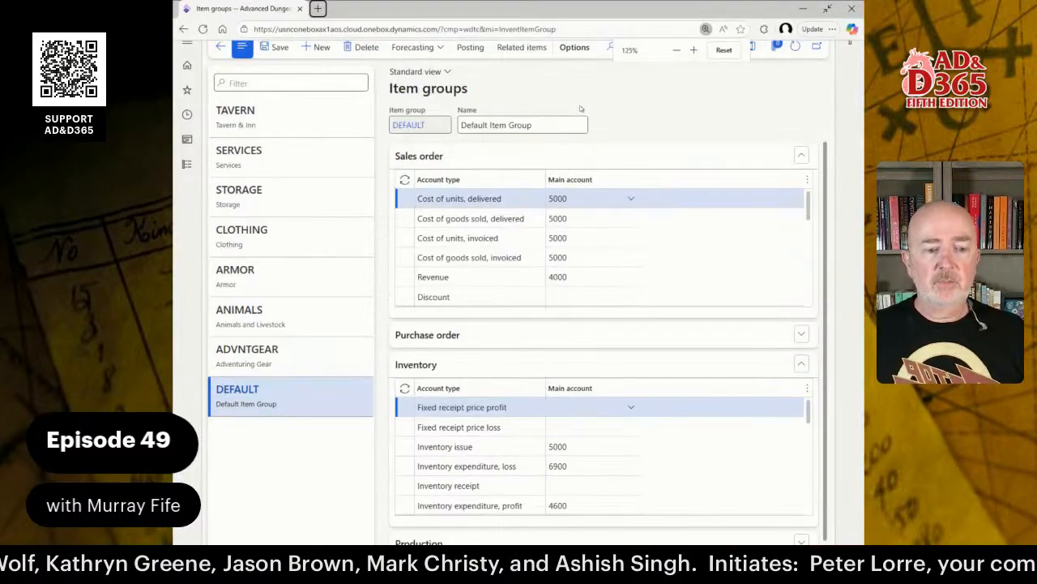
key(ctrl+plus)
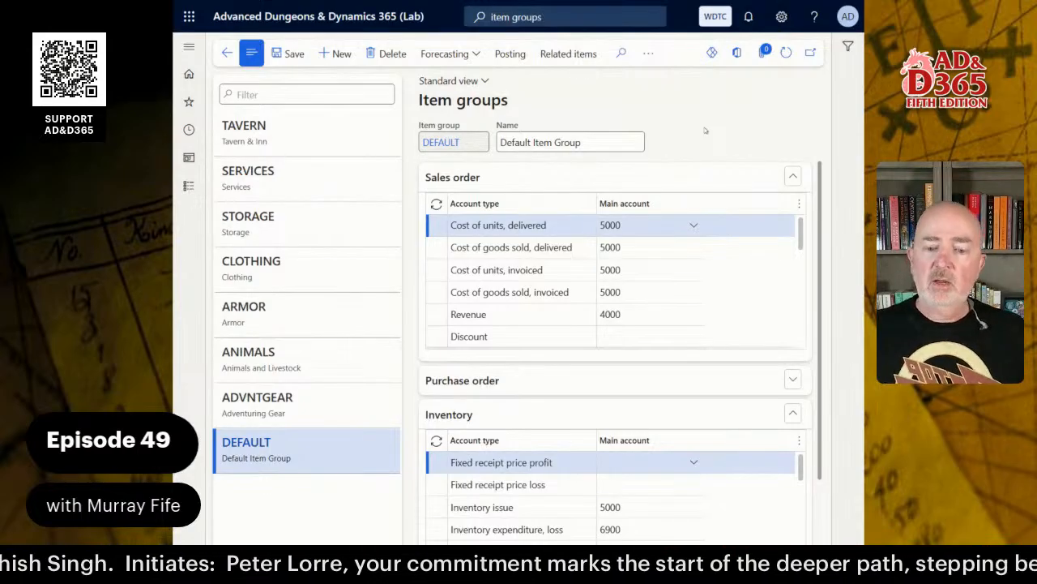
Step: Try to find a main account for the sales order Revenue of the Services item group by searching for "ser", and clear the entry
click(370, 188)
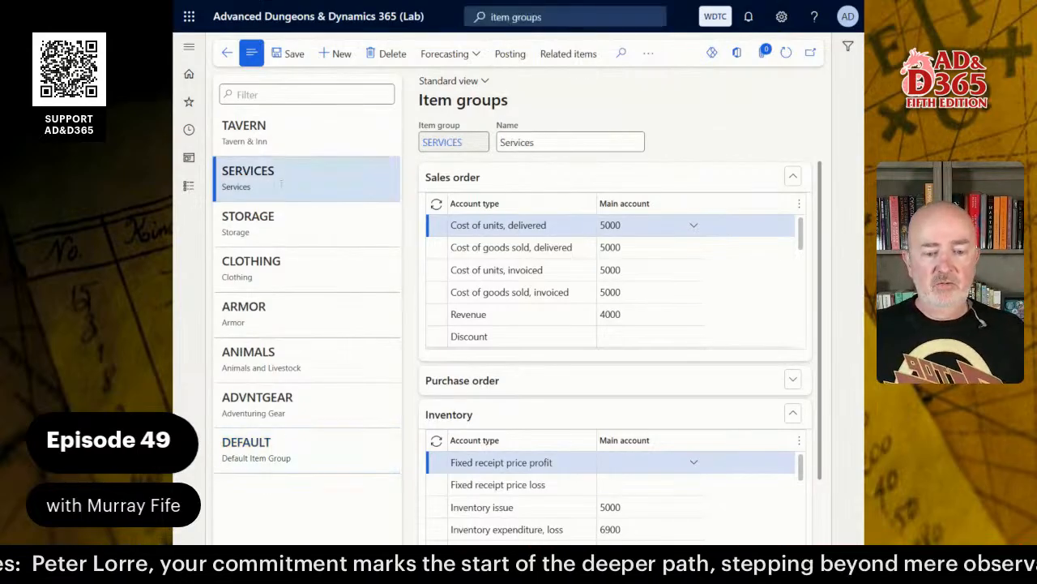
click(673, 315)
click(696, 314)
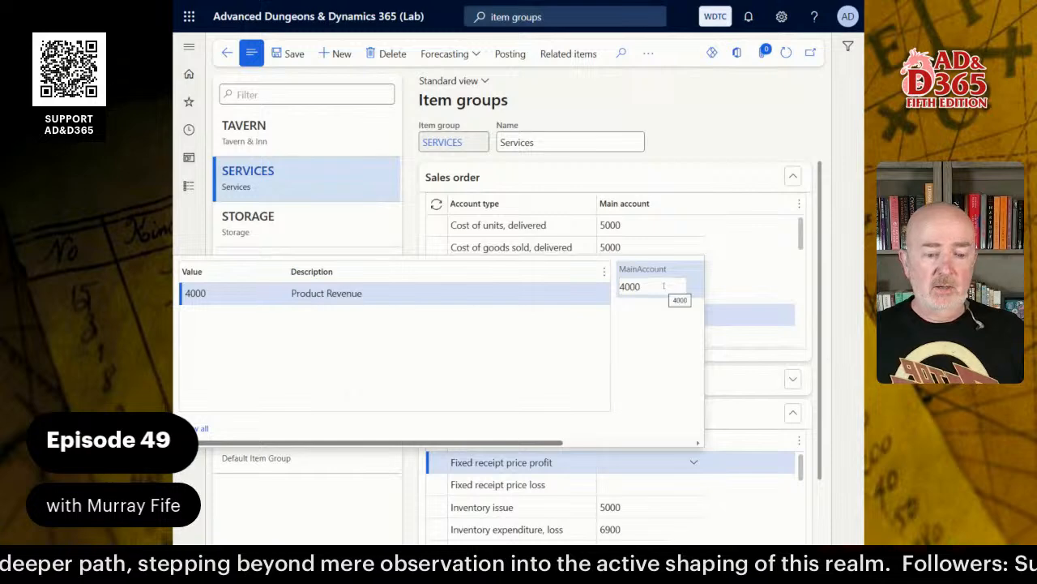
drag(664, 286, 595, 282)
text(ser)
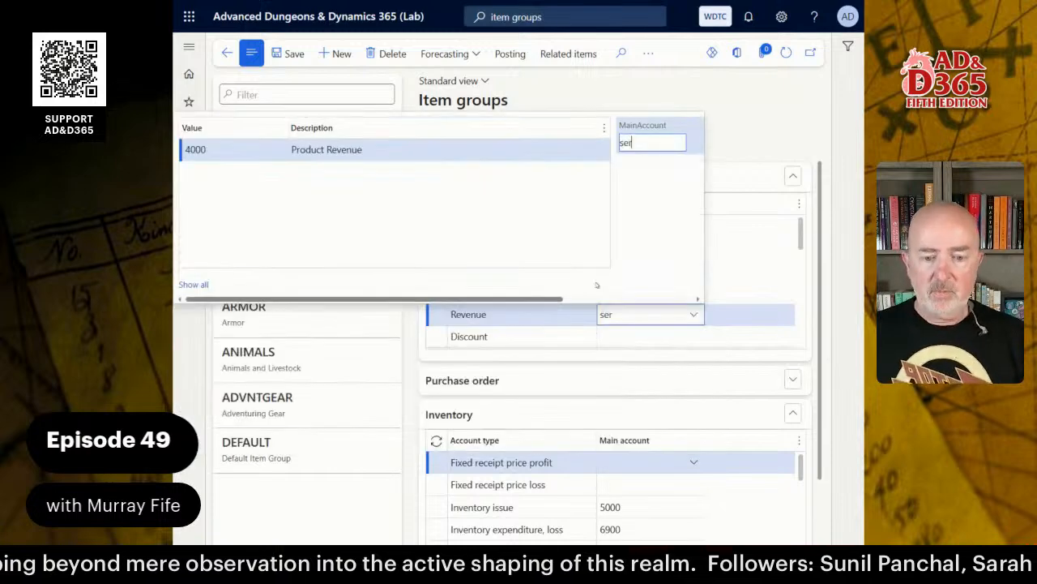
key(BackSpace)
key(BackSpace)
key(BackSpace)
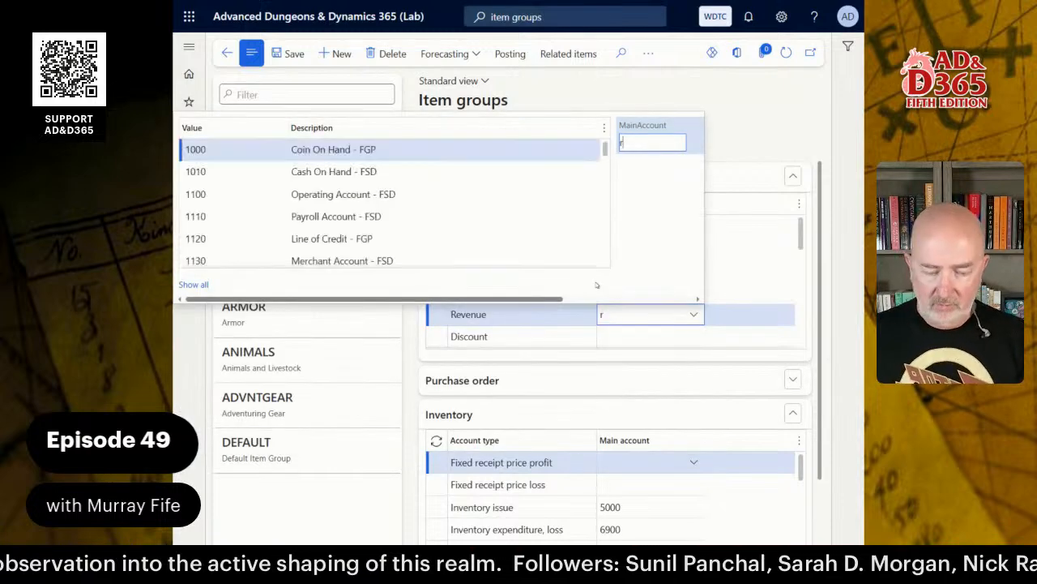
Step: Set the sales order Revenue account of the Services item group to 4000, Product Revenue, by searching for "*rev"
text(rev)
key(BackSpace)
key(BackSpace)
key(BackSpace)
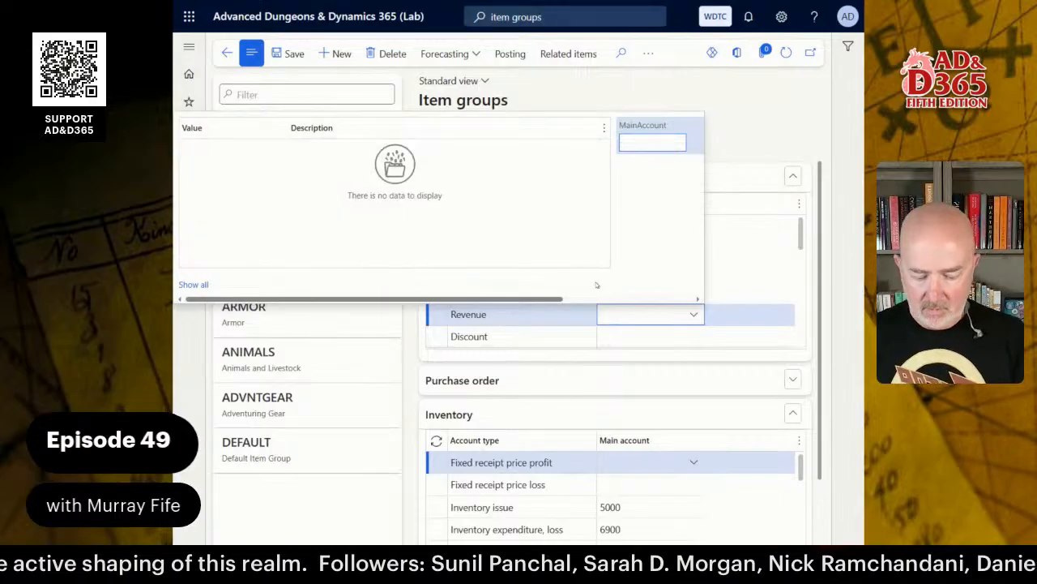
text(*rev)
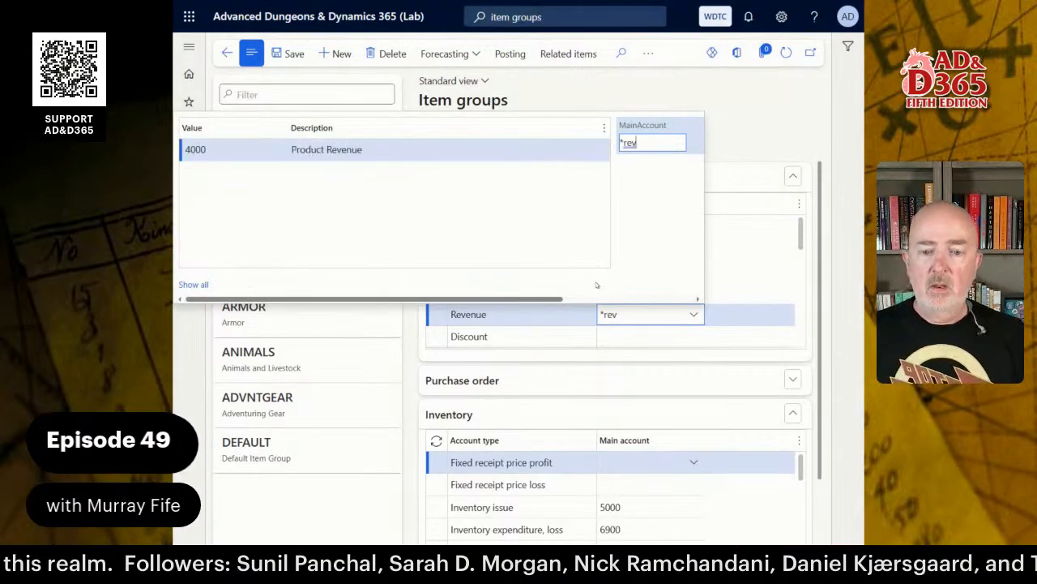
key(Return)
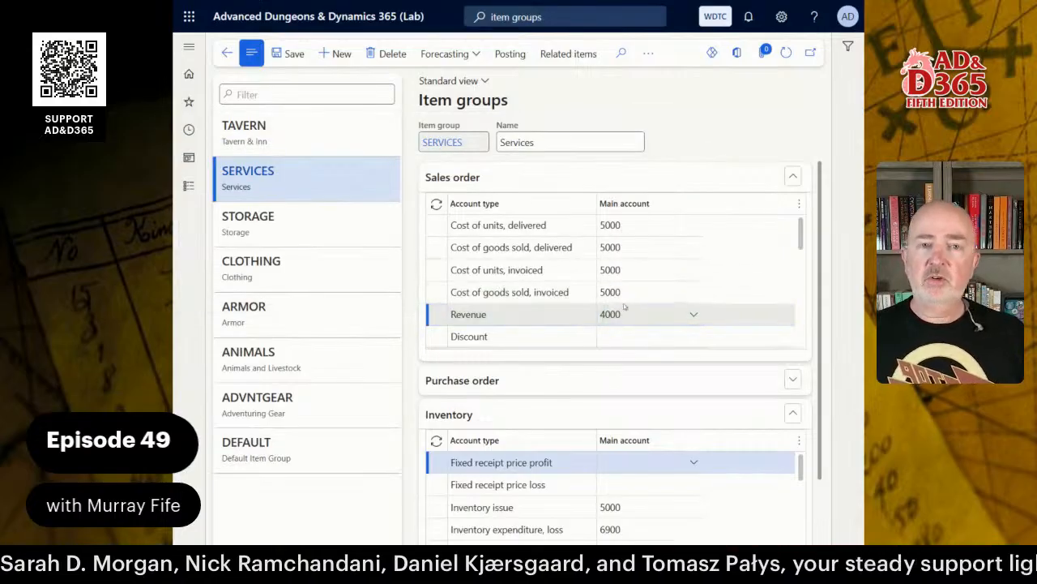
mouse_move(623, 305)
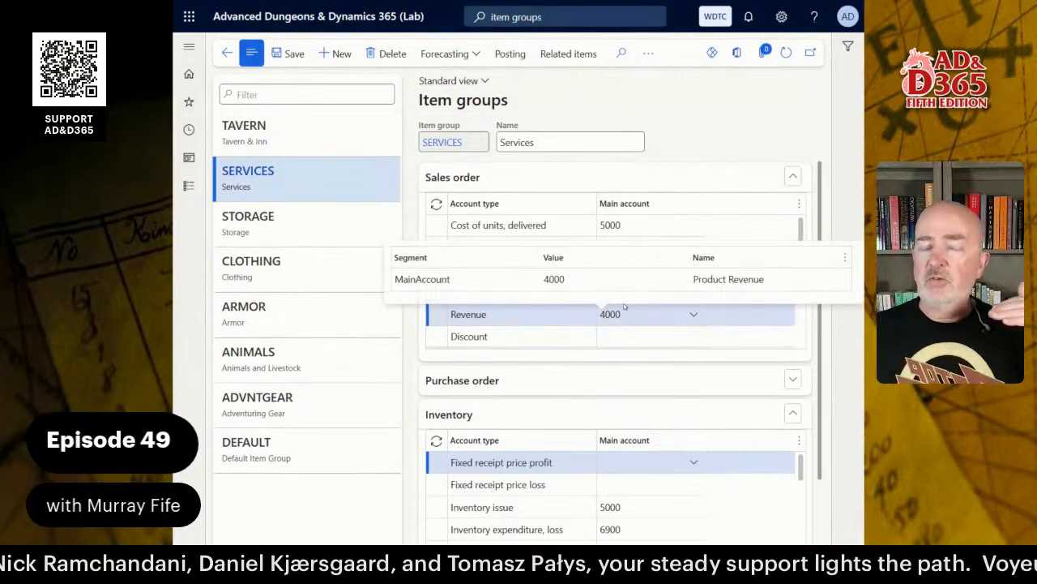